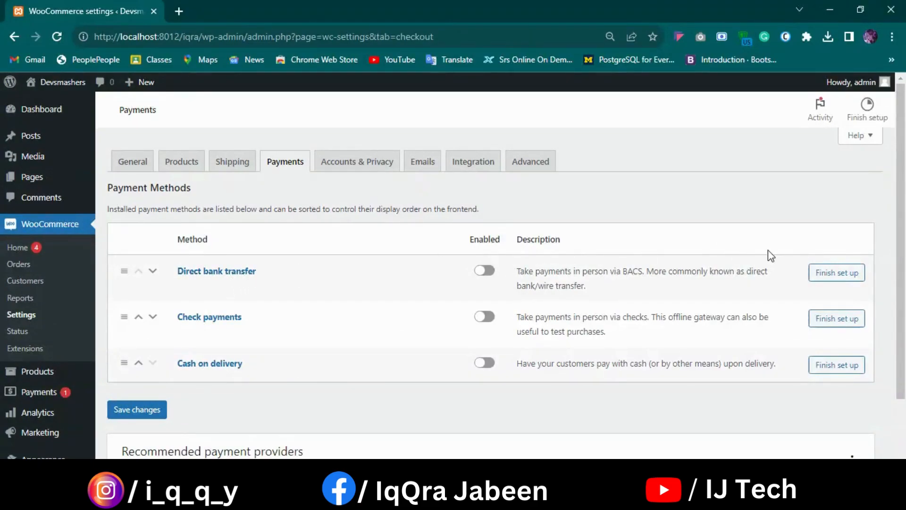
# Enable the Direct bank transfer payment method and open its setup page.
pyautogui.click(486, 272)
pyautogui.click(845, 281)
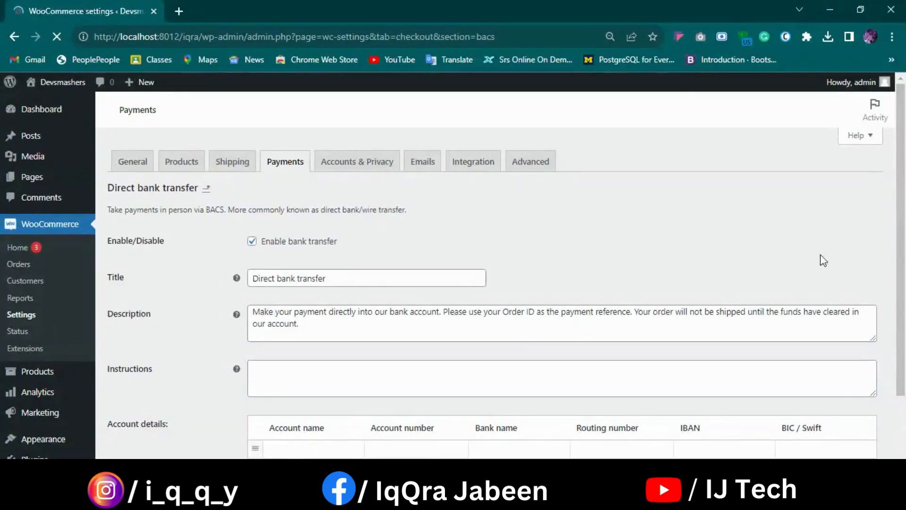
pyautogui.click(346, 279)
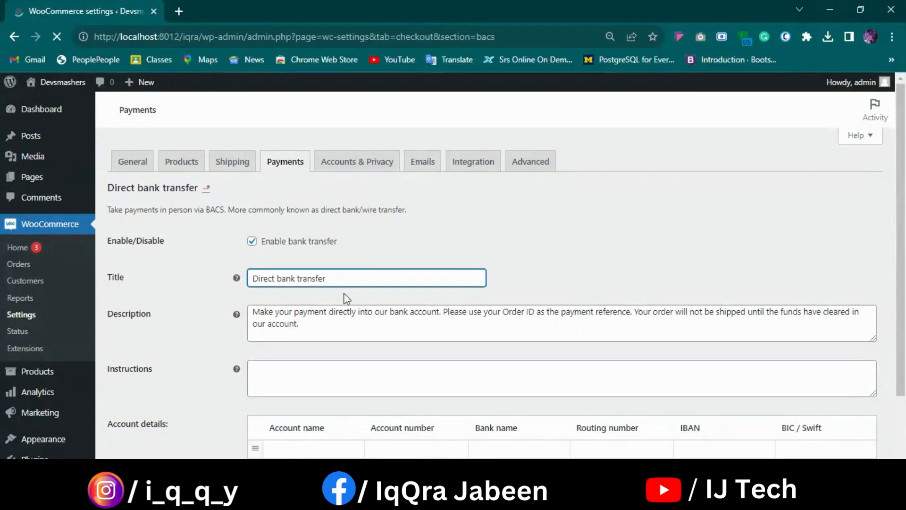
# Copy the full Description text of the direct bank transfer method into its Instructions field.
pyautogui.click(353, 313)
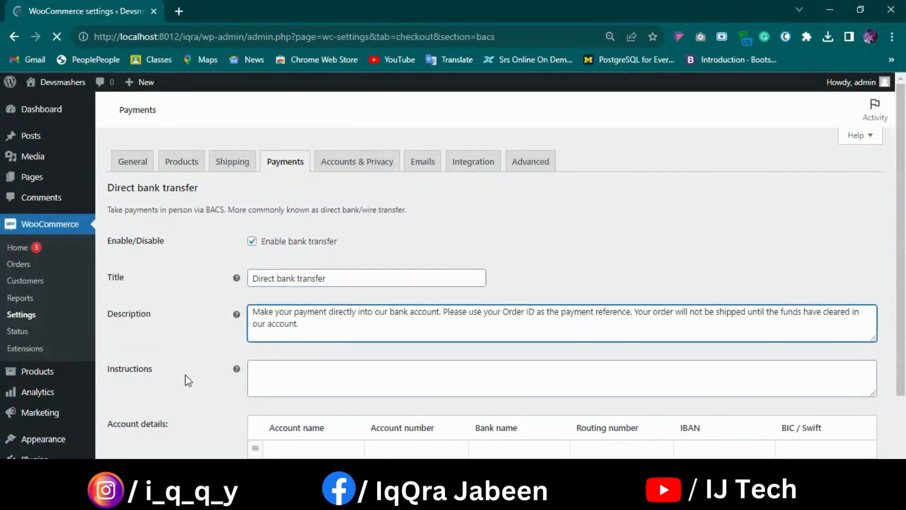
pyautogui.scroll(-2, 178, 358)
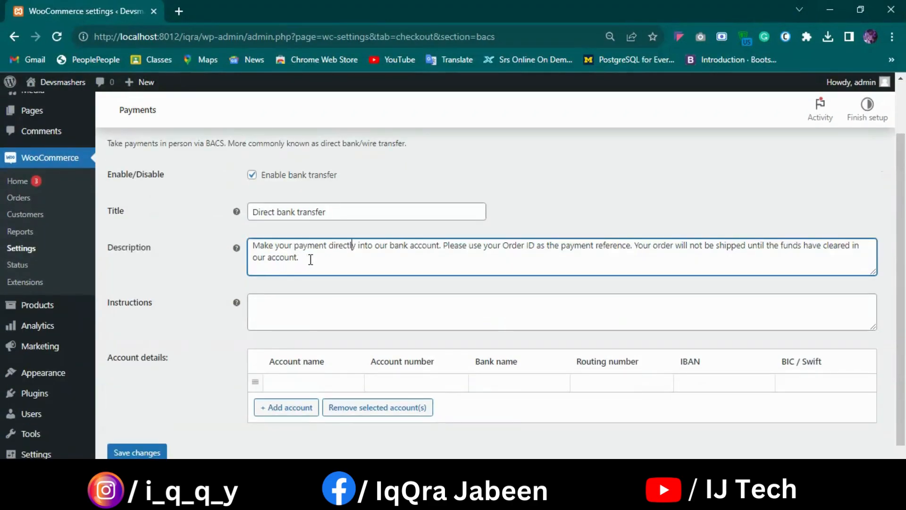
pyautogui.hotkey('ctrl', 'a')
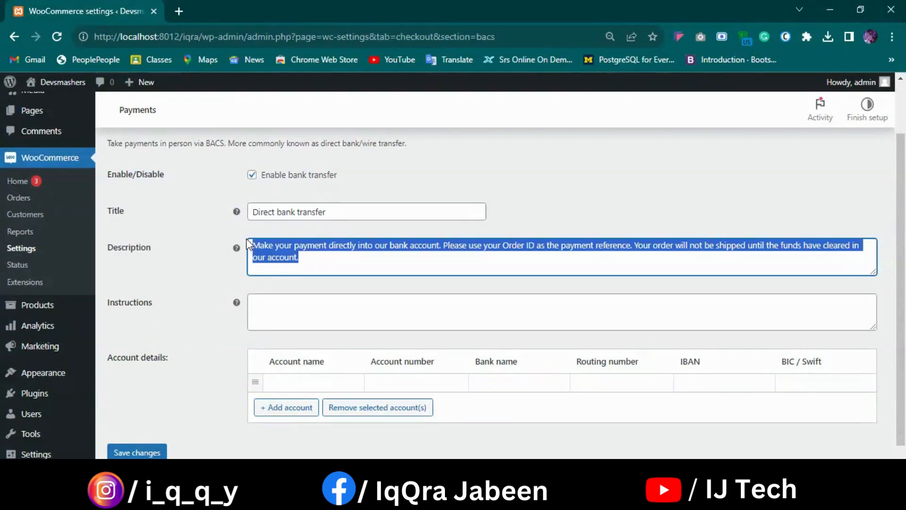
pyautogui.rightClick(290, 256)
pyautogui.click(304, 58)
pyautogui.click(281, 302)
pyautogui.rightClick(283, 302)
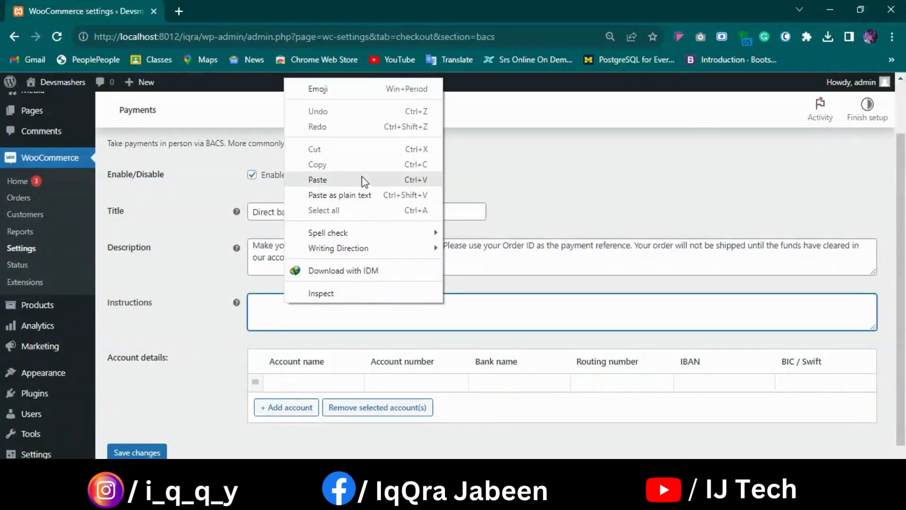
pyautogui.click(365, 181)
# Fill in the account details with account name WP Mates, the account number, bank name Bank Al Mine and the IBAN.
pyautogui.click(315, 380)
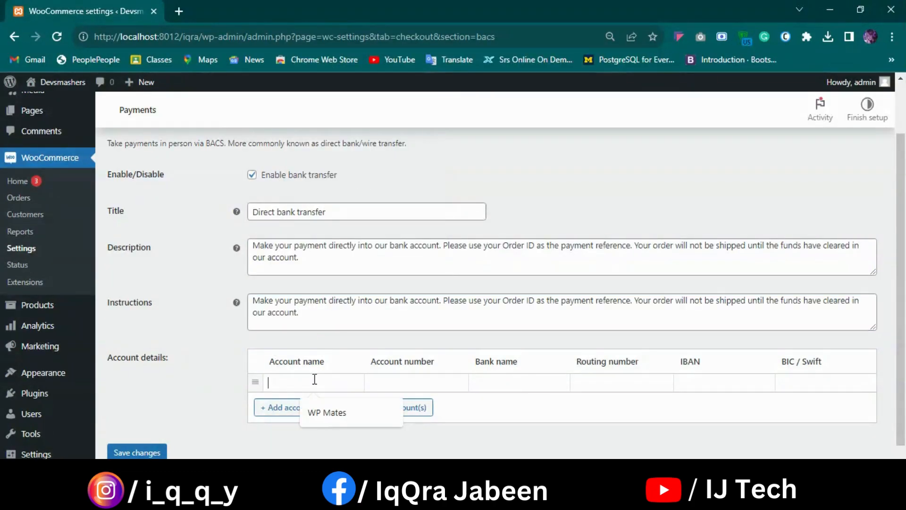
pyautogui.click(326, 415)
pyautogui.click(391, 385)
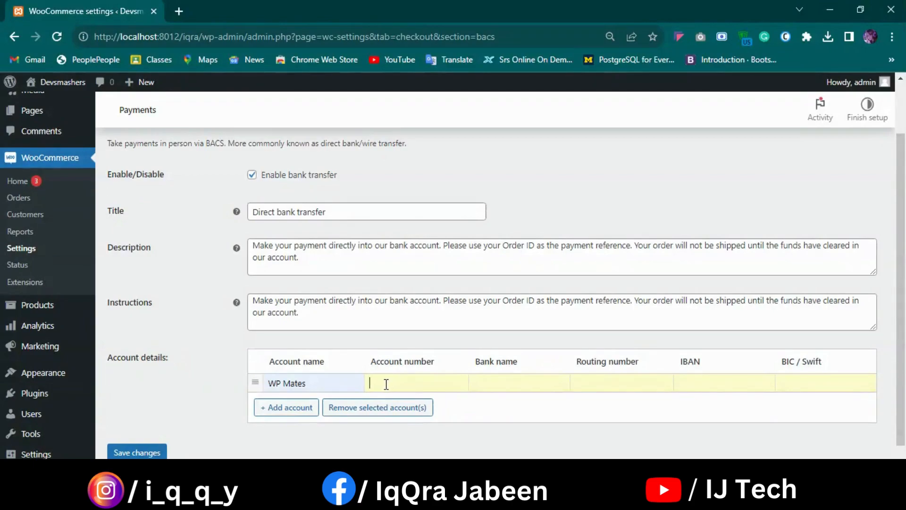
pyautogui.write('PK12345678')
pyautogui.click(532, 378)
pyautogui.click(536, 417)
pyautogui.click(597, 383)
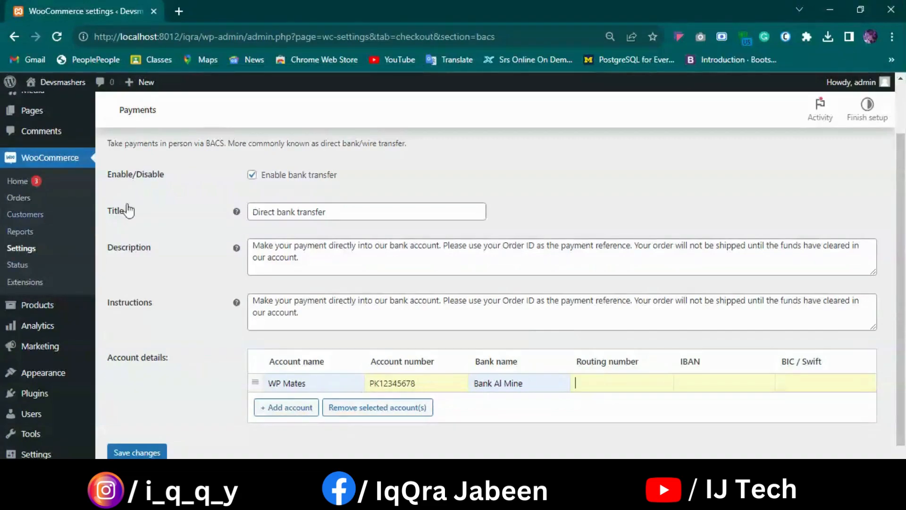
pyautogui.click(700, 380)
pyautogui.click(737, 412)
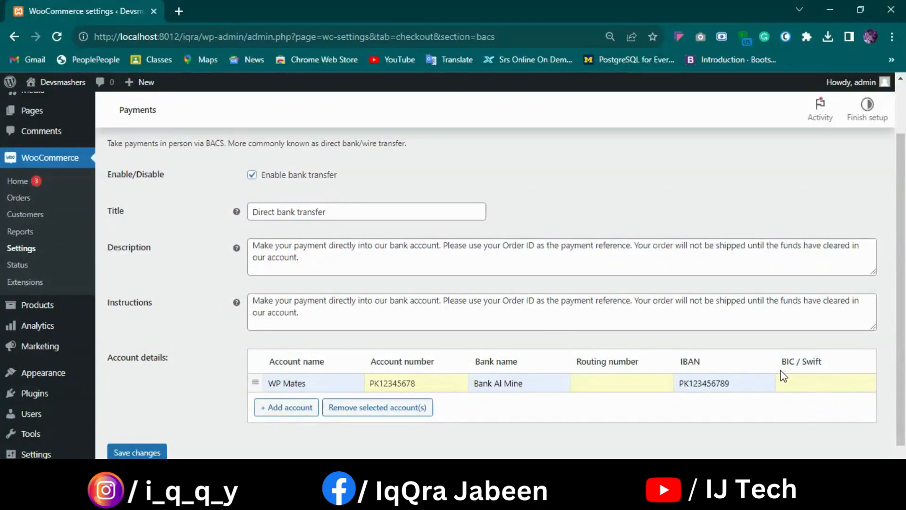
# Review the completed direct bank transfer form and save the changes.
pyautogui.scroll(-1, 782, 376)
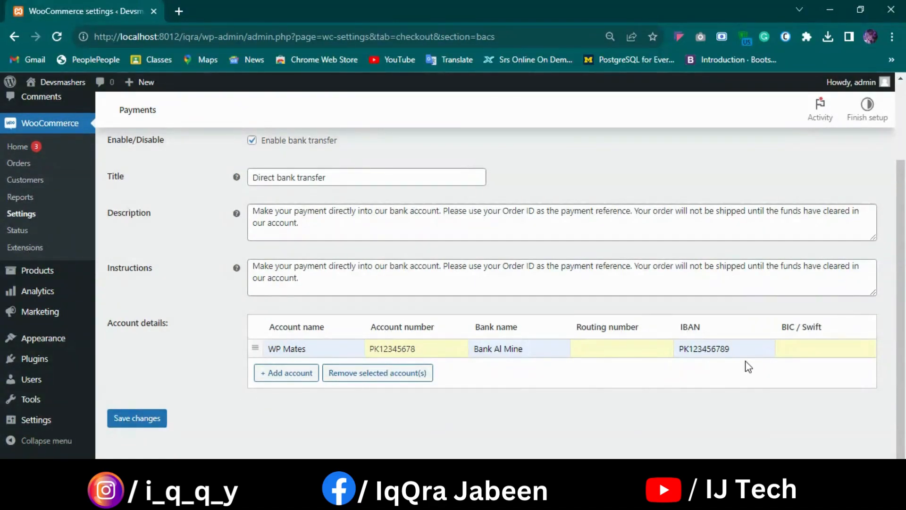
pyautogui.scroll(2, 427, 406)
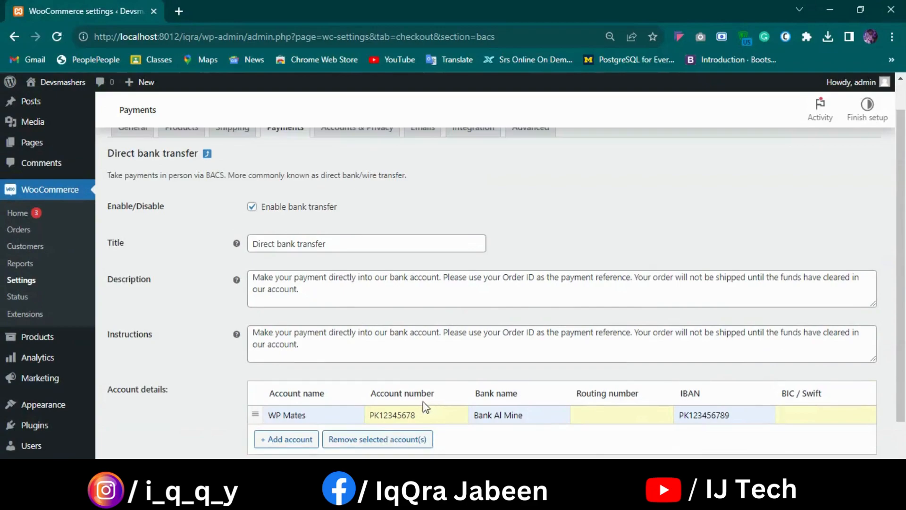
pyautogui.scroll(-2, 397, 310)
pyautogui.scroll(3, 396, 310)
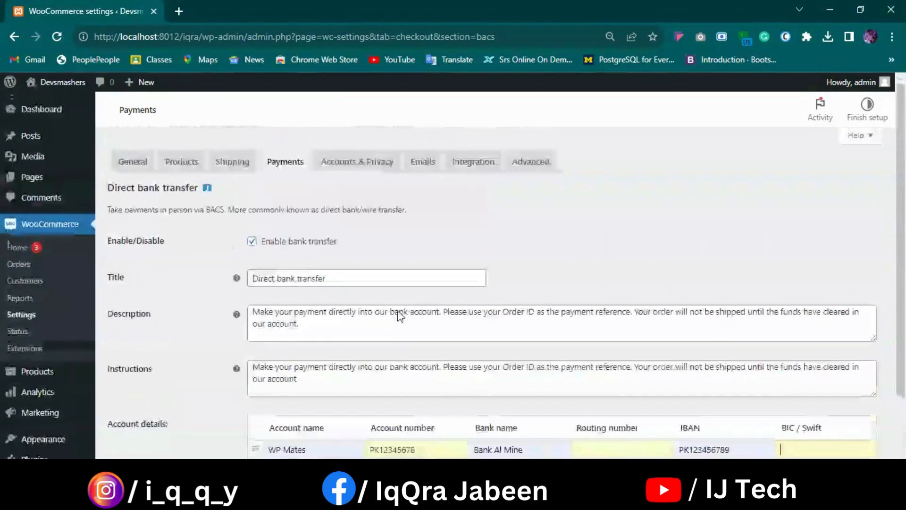
pyautogui.scroll(-2, 398, 310)
pyautogui.click(122, 453)
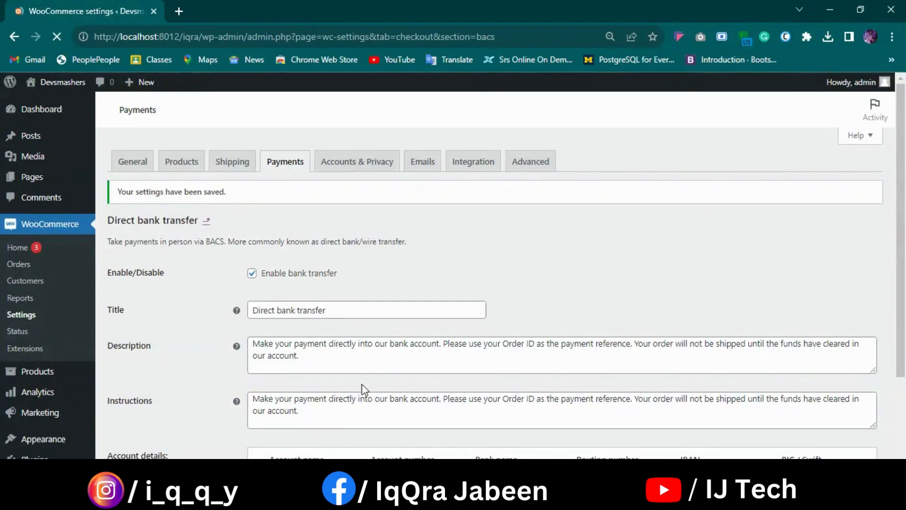
pyautogui.scroll(-3, 360, 390)
pyautogui.scroll(3, 364, 388)
# Open the list of all products in a new browser tab.
pyautogui.moveTo(38, 391)
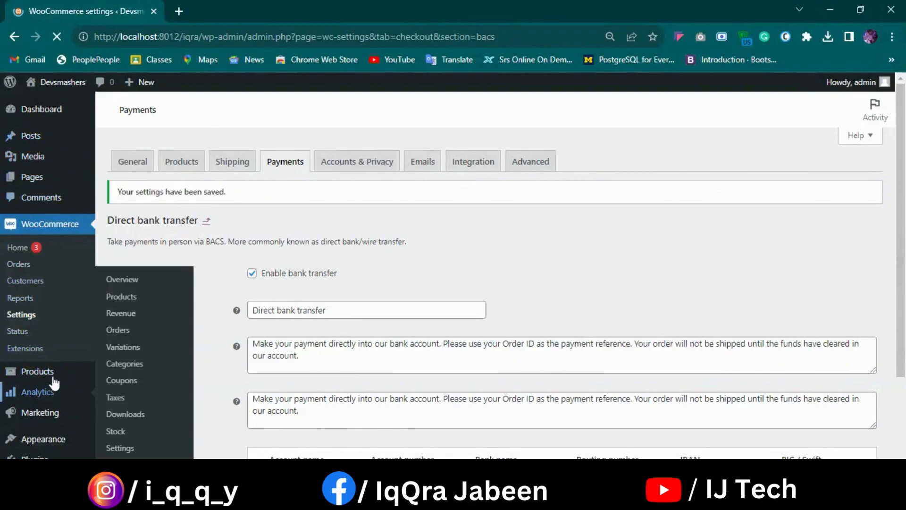
pyautogui.scroll(-1, 104, 364)
pyautogui.moveTo(54, 311)
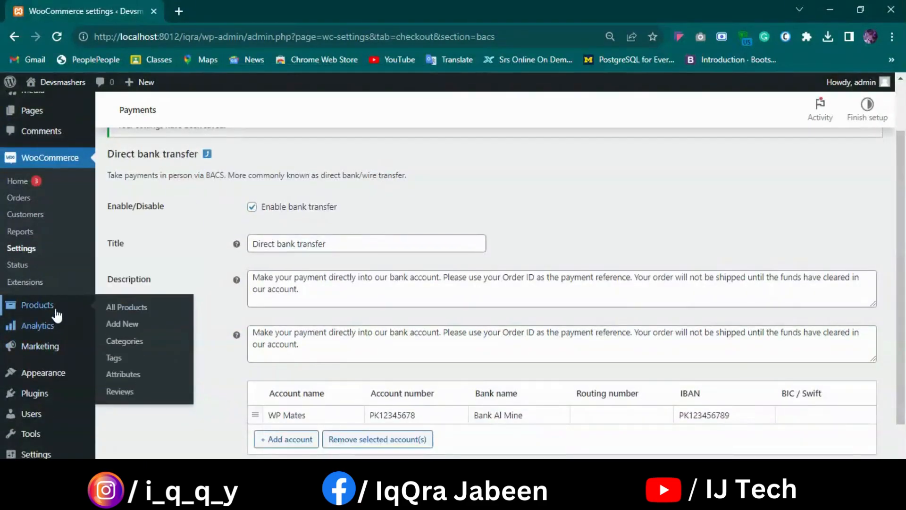
pyautogui.rightClick(116, 321)
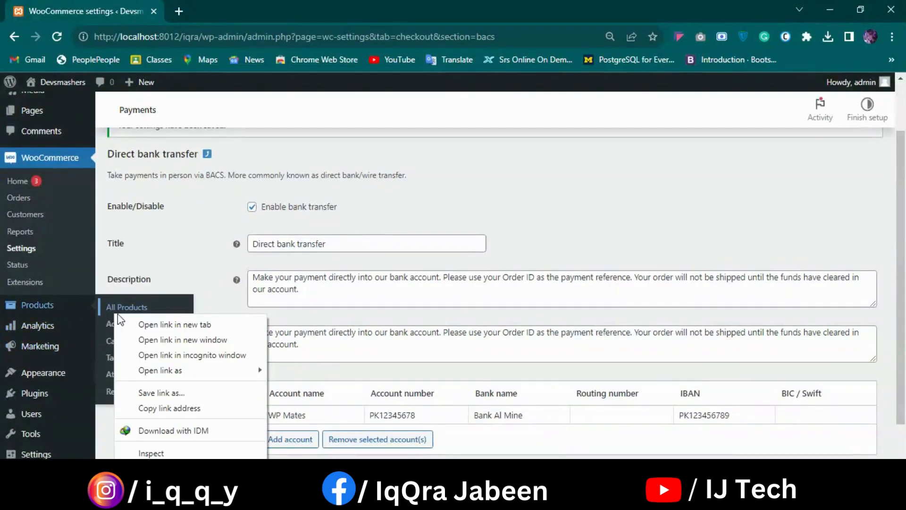
pyautogui.click(142, 324)
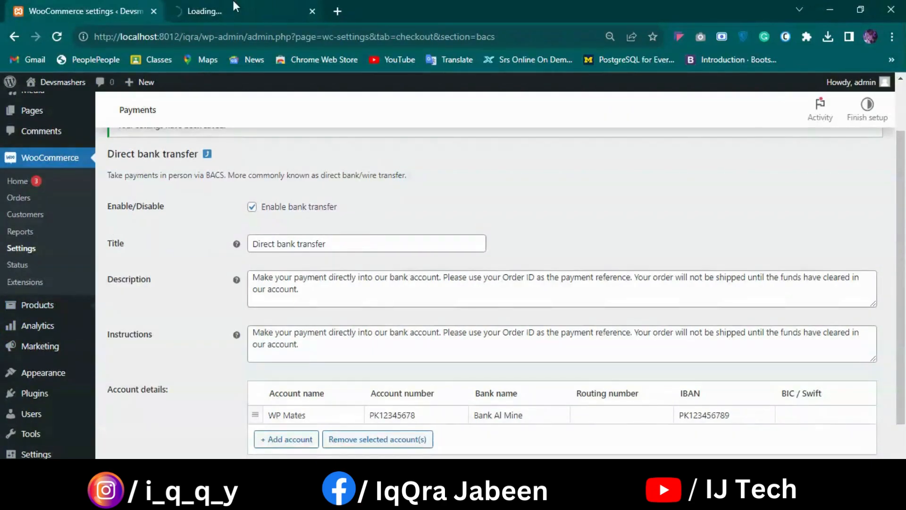
# Switch to the products list and view the watch product's store page.
pyautogui.scroll(2, 266, 221)
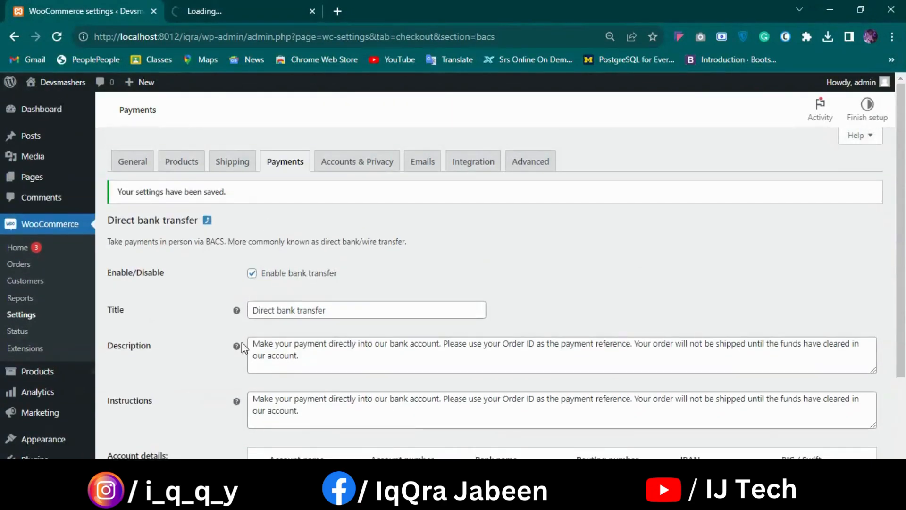
pyautogui.scroll(-4, 326, 337)
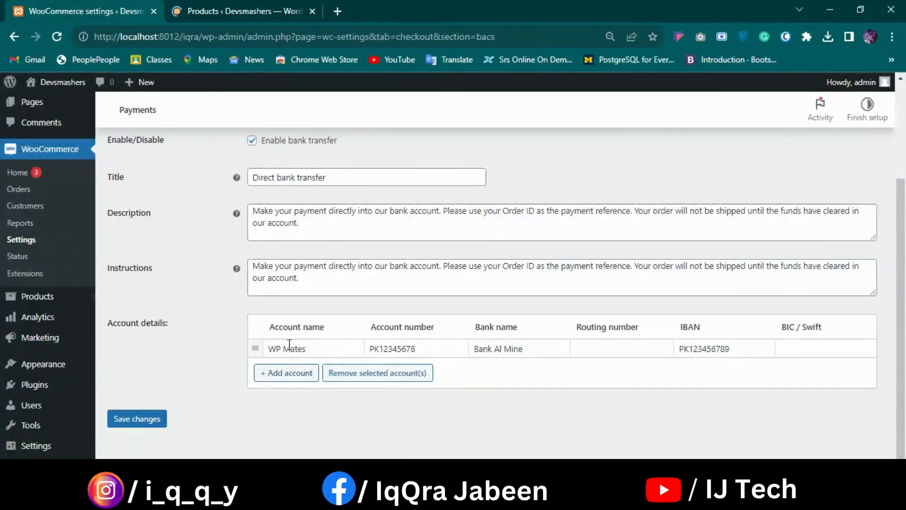
pyautogui.moveTo(314, 351); pyautogui.dragTo(264, 350)
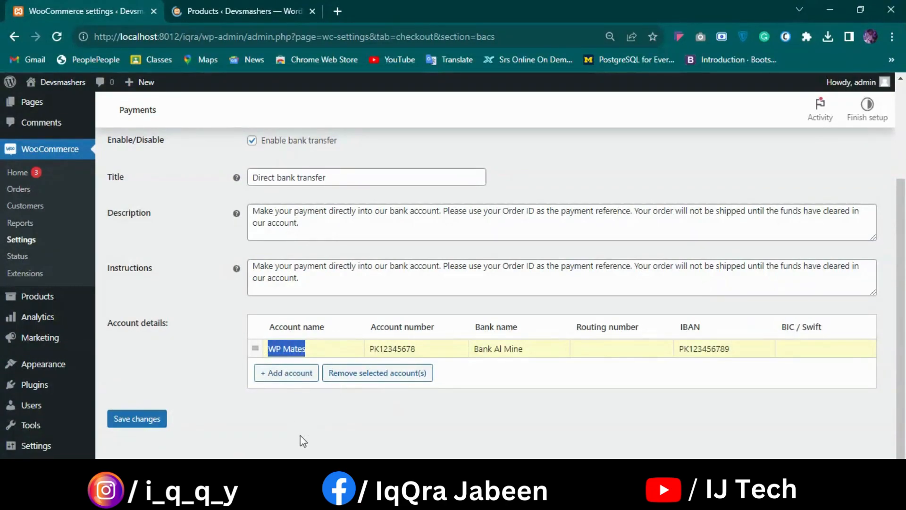
pyautogui.click(263, 7)
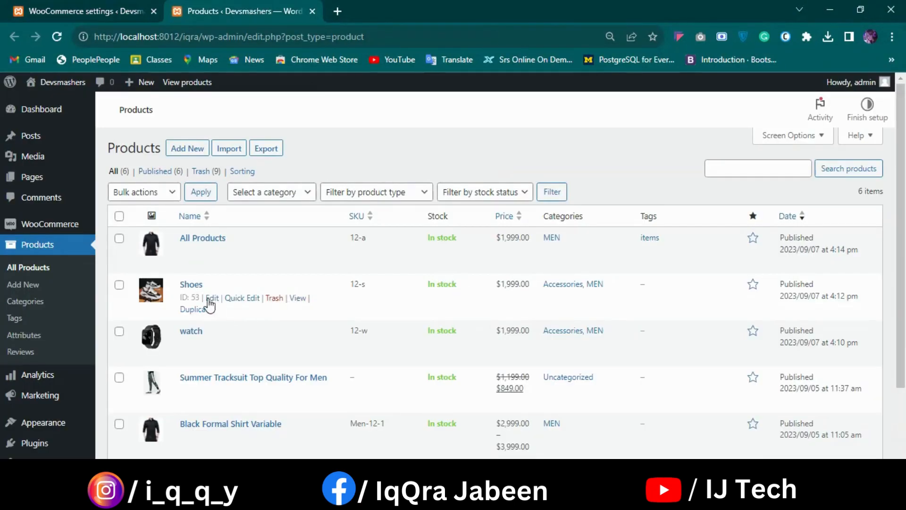
pyautogui.click(294, 344)
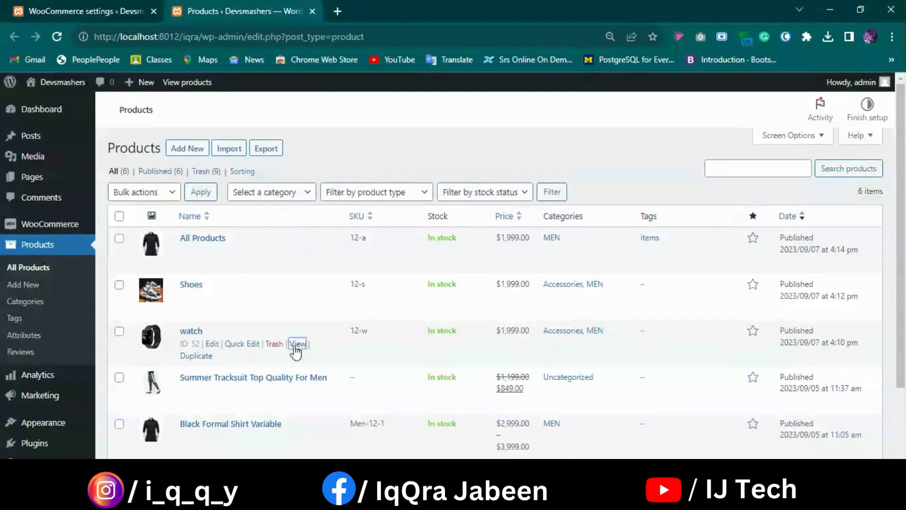
# Return to the direct bank transfer settings and save them again.
pyautogui.click(130, 3)
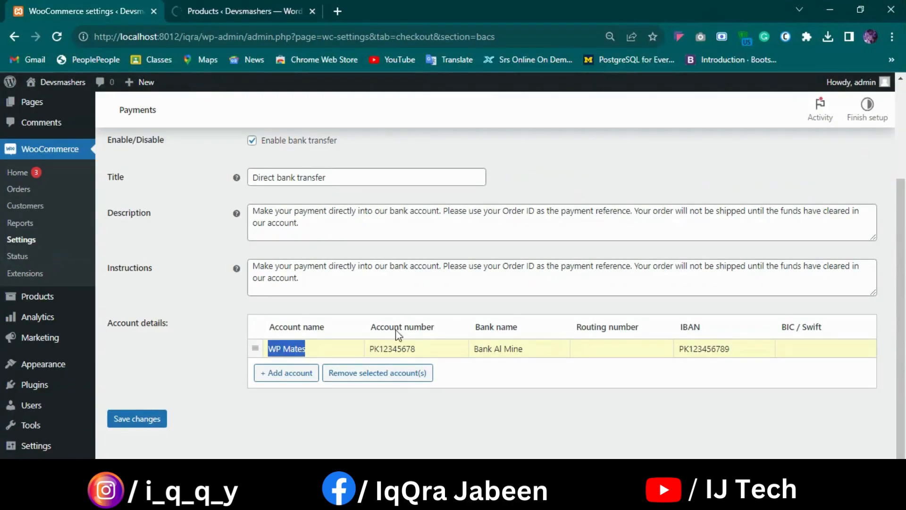
pyautogui.click(148, 424)
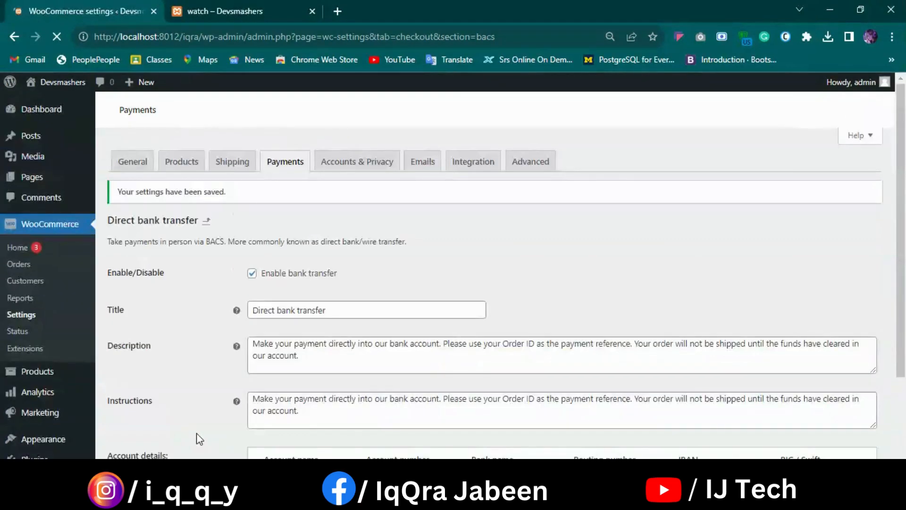
pyautogui.scroll(-3, 198, 435)
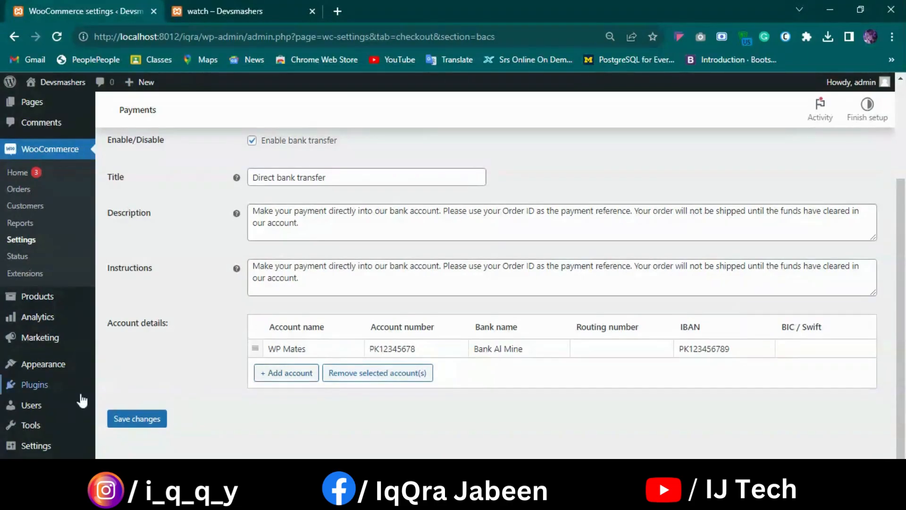
# Switch to the watch product page and add the watch to the cart.
pyautogui.click(262, 4)
pyautogui.scroll(-5, 521, 189)
pyautogui.click(521, 213)
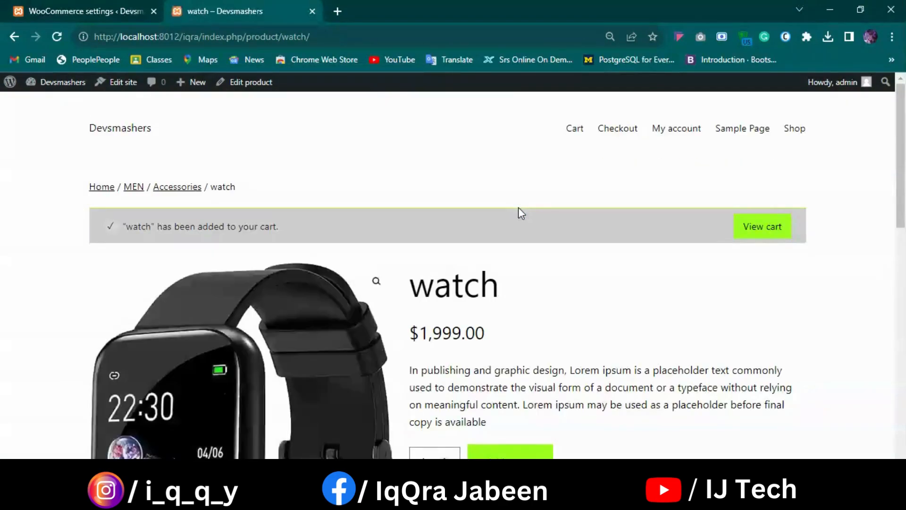
# View the cart containing the watch and proceed to checkout.
pyautogui.scroll(-5, 543, 277)
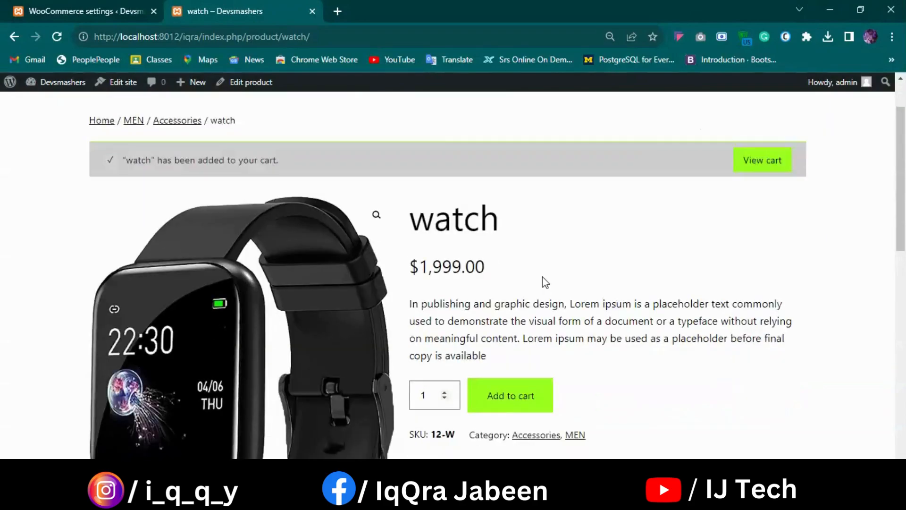
pyautogui.scroll(-5, 543, 279)
pyautogui.scroll(10, 543, 279)
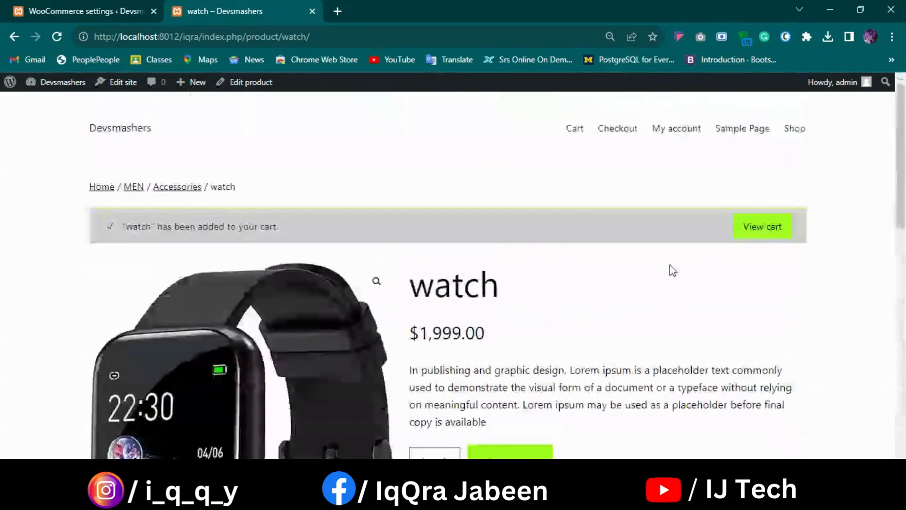
pyautogui.click(769, 237)
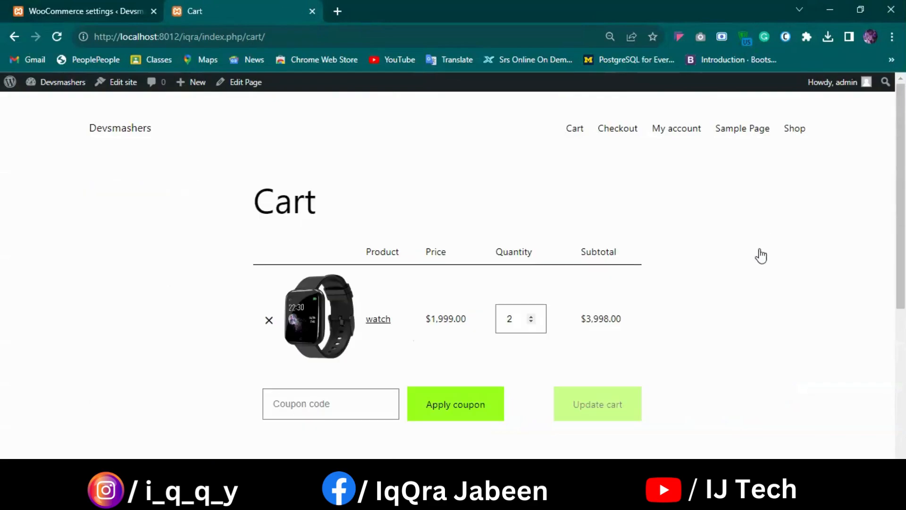
pyautogui.scroll(-5, 666, 323)
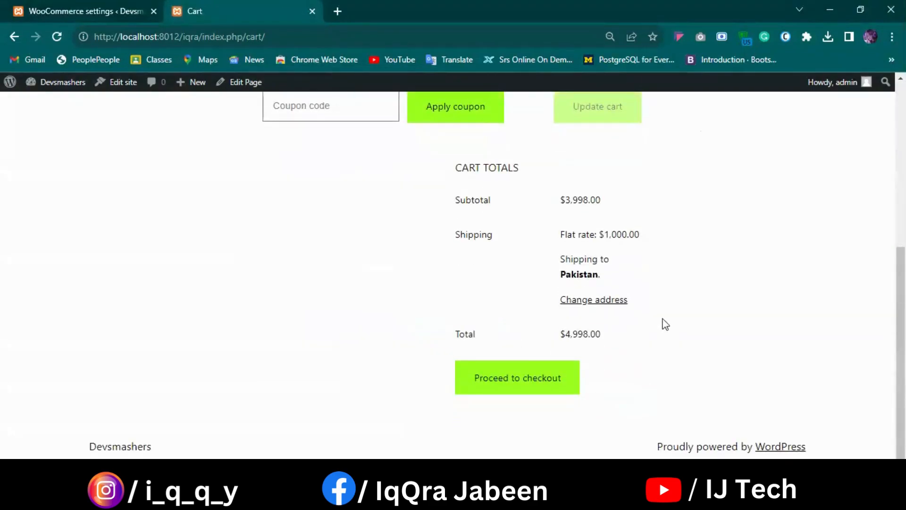
pyautogui.click(530, 393)
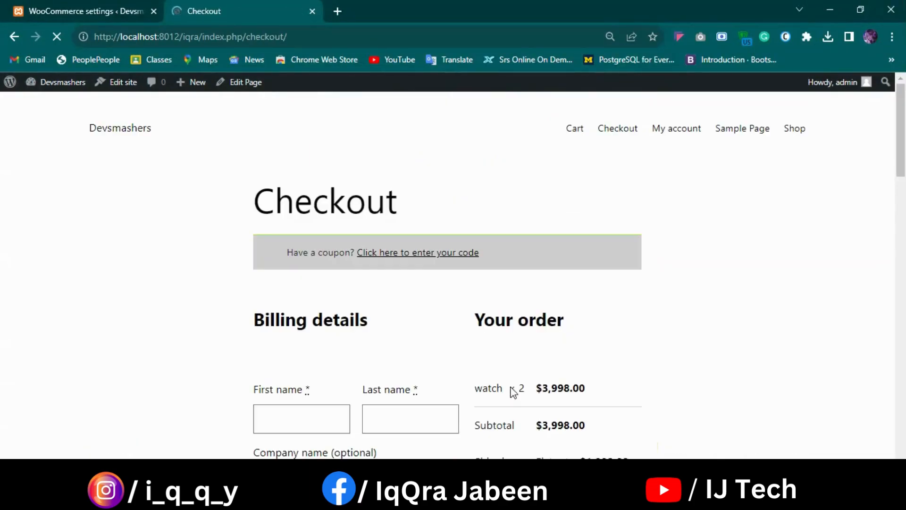
# Examine the checkout page's order summary, direct bank transfer option and billing fields.
pyautogui.scroll(-3, 522, 364)
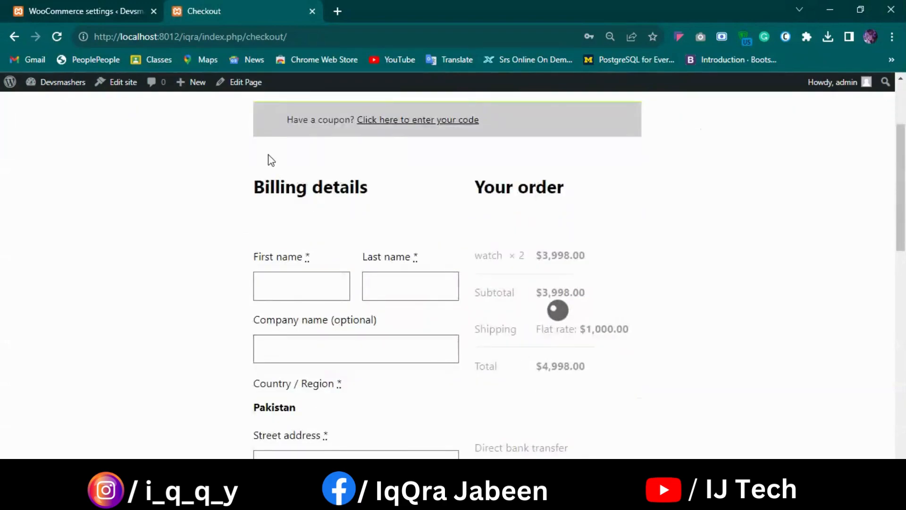
pyautogui.scroll(-3, 523, 250)
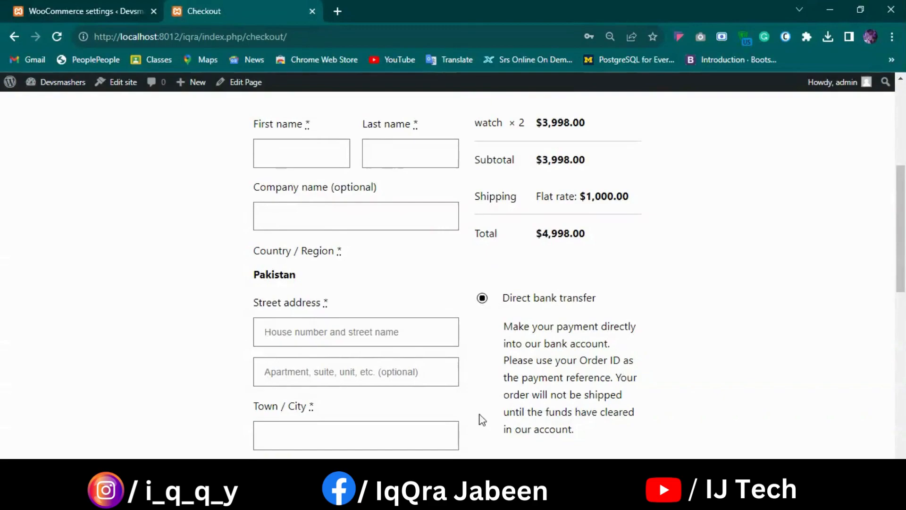
pyautogui.scroll(-2, 519, 321)
pyautogui.scroll(3, 332, 198)
pyautogui.scroll(-2, 326, 217)
pyautogui.scroll(-7, 344, 344)
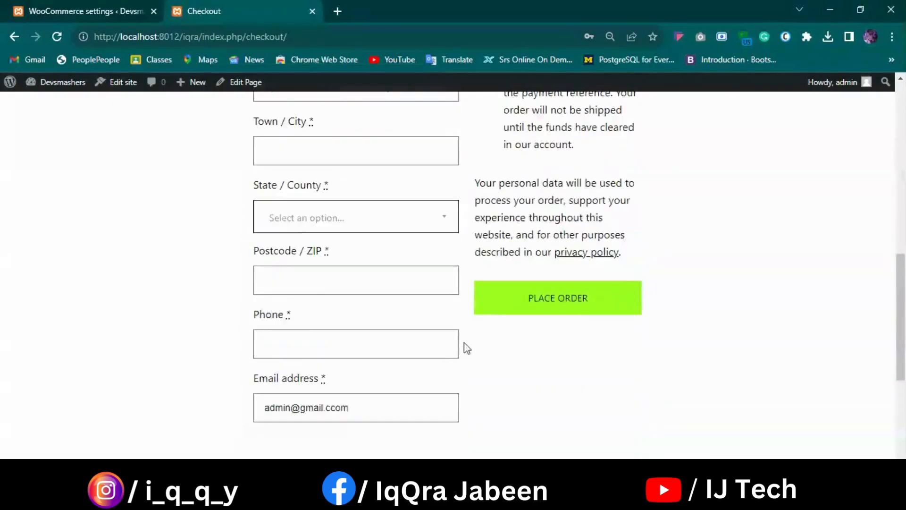
# Review the direct bank transfer description next to the address and contact fields on the checkout page.
pyautogui.scroll(6, 465, 348)
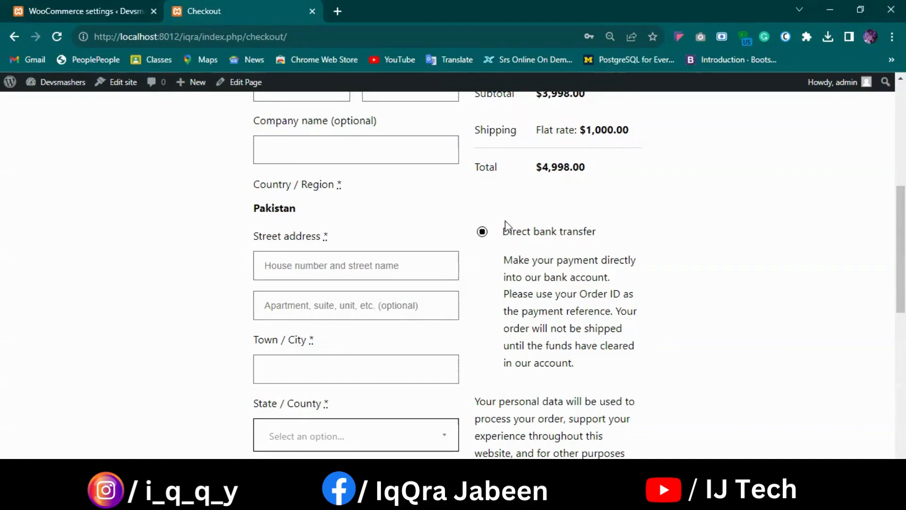
pyautogui.scroll(-4, 558, 298)
pyautogui.scroll(2, 561, 302)
pyautogui.scroll(4, 560, 302)
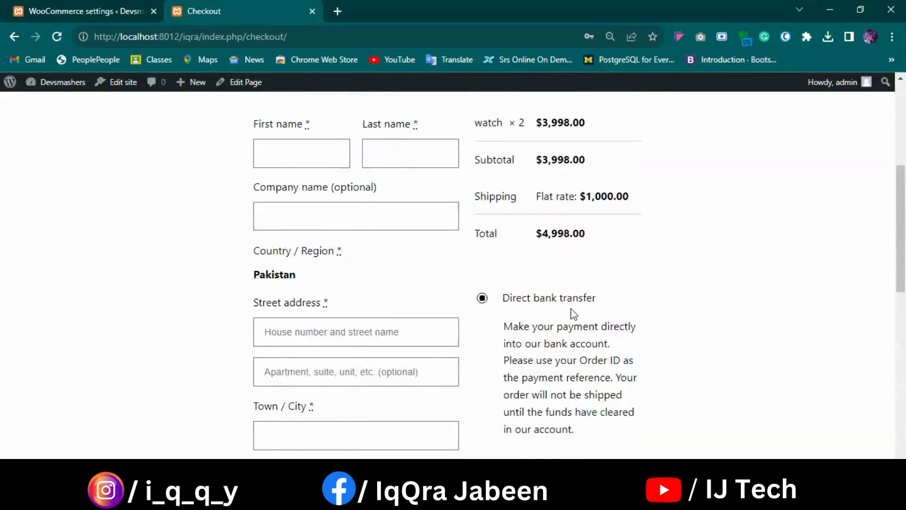
# Switch to the WooCommerce settings and look over the saved direct bank transfer configuration.
pyautogui.click(64, 12)
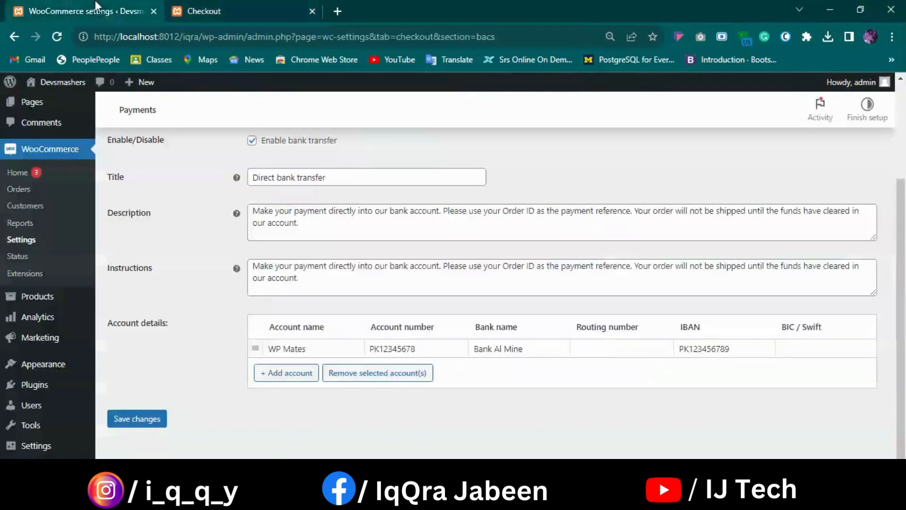
pyautogui.scroll(3, 383, 267)
pyautogui.scroll(-1, 379, 267)
pyautogui.scroll(1, 378, 267)
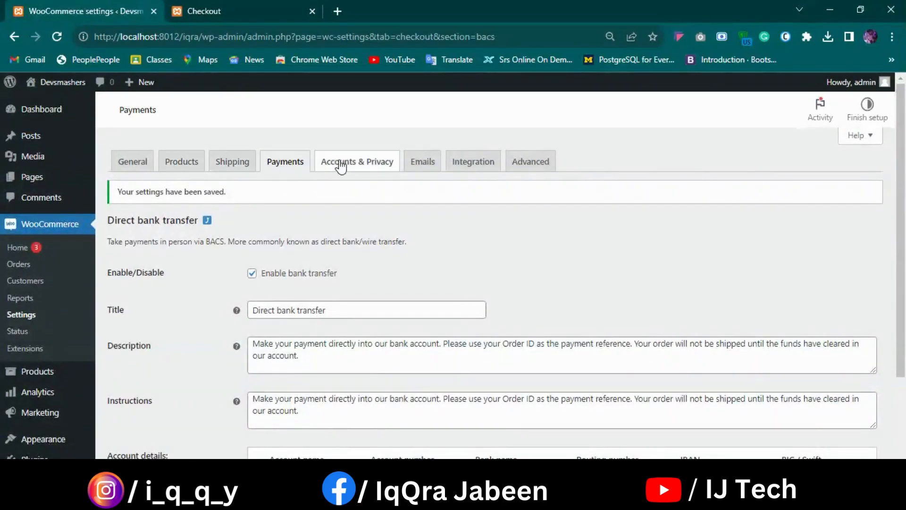
# Check the bank account details, leave the direct bank transfer settings and open the list of payment methods.
pyautogui.click(10, 36)
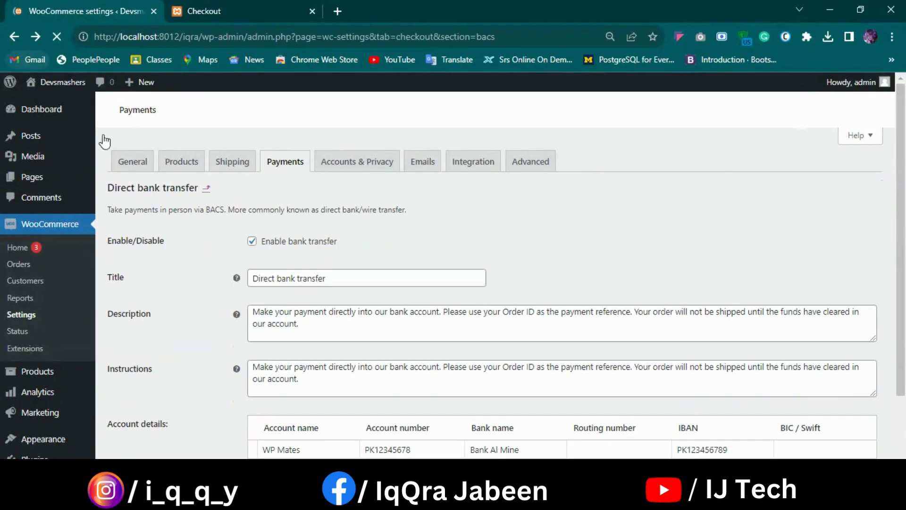
pyautogui.scroll(-1, 254, 334)
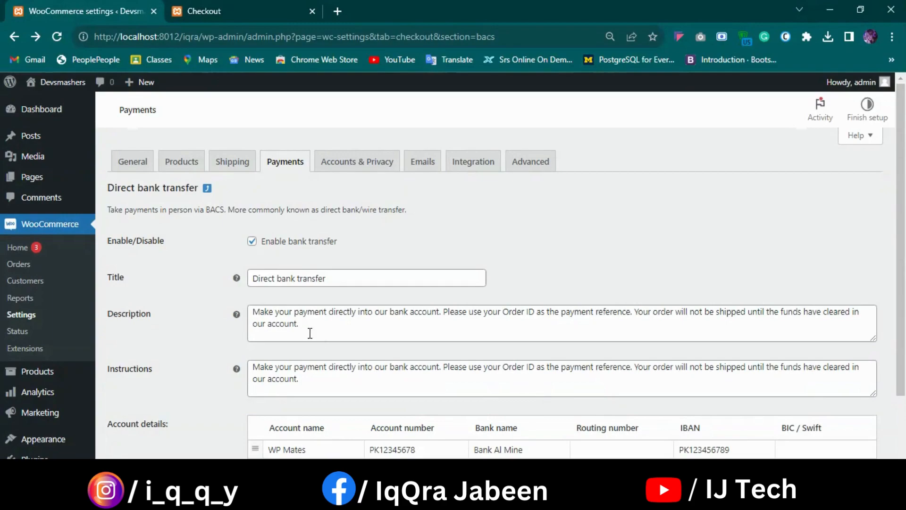
pyautogui.scroll(-1, 310, 334)
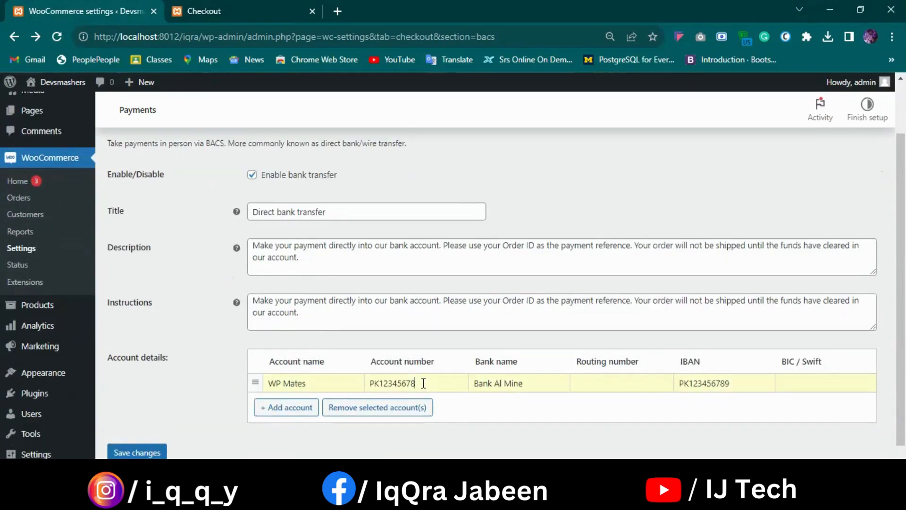
pyautogui.scroll(1, 254, 141)
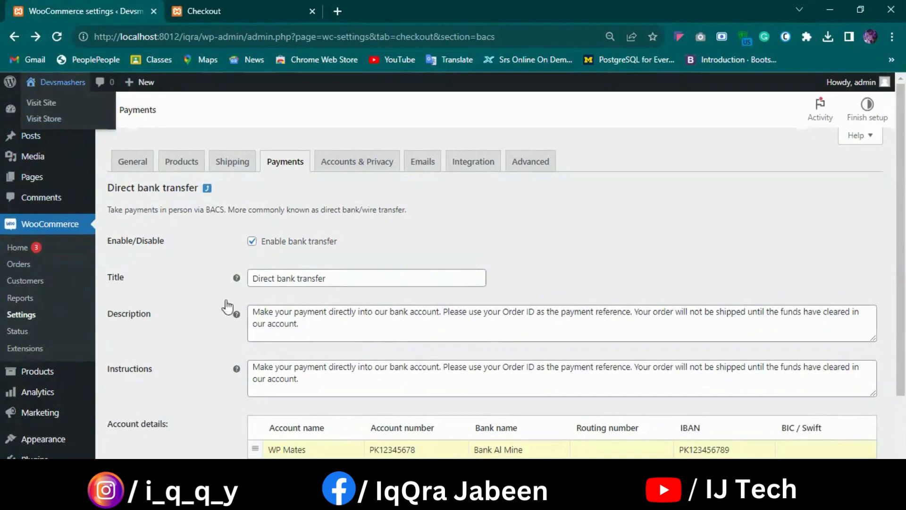
pyautogui.click(140, 162)
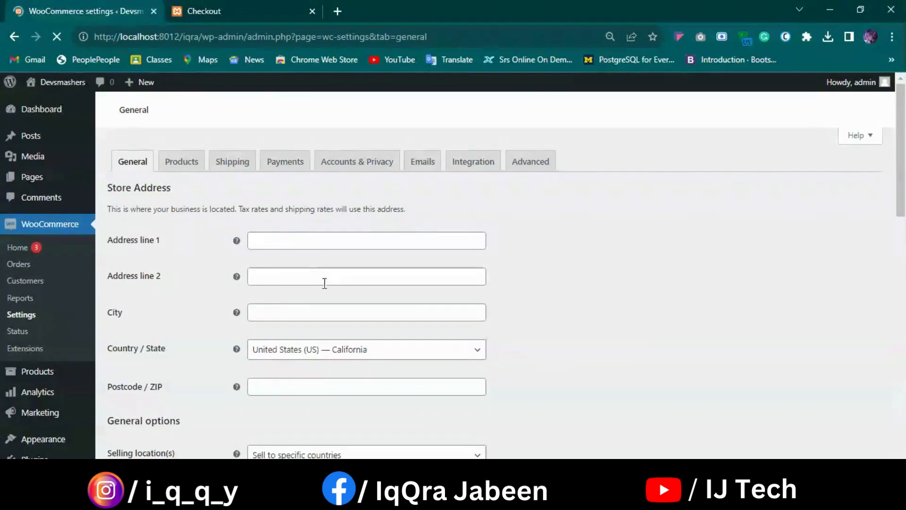
pyautogui.click(292, 172)
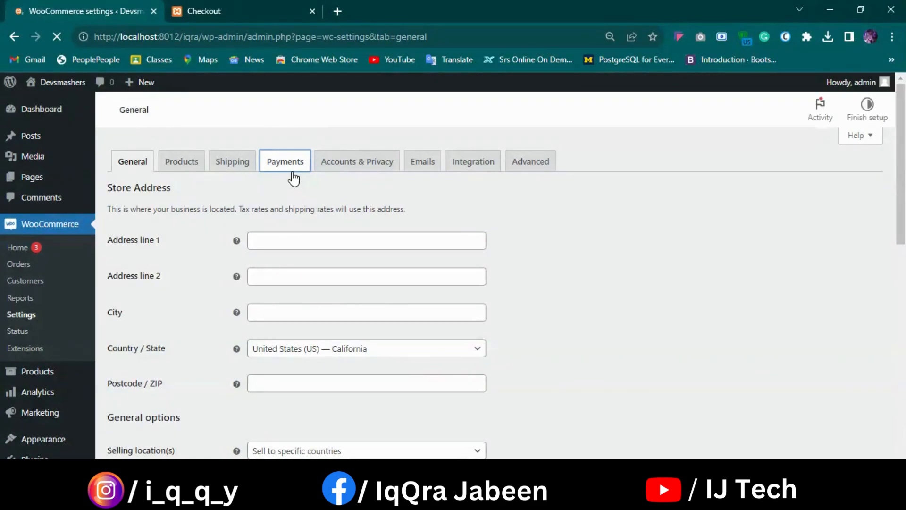
# Look through the whole checkout page again, from the order summary to the order notes.
pyautogui.click(225, 10)
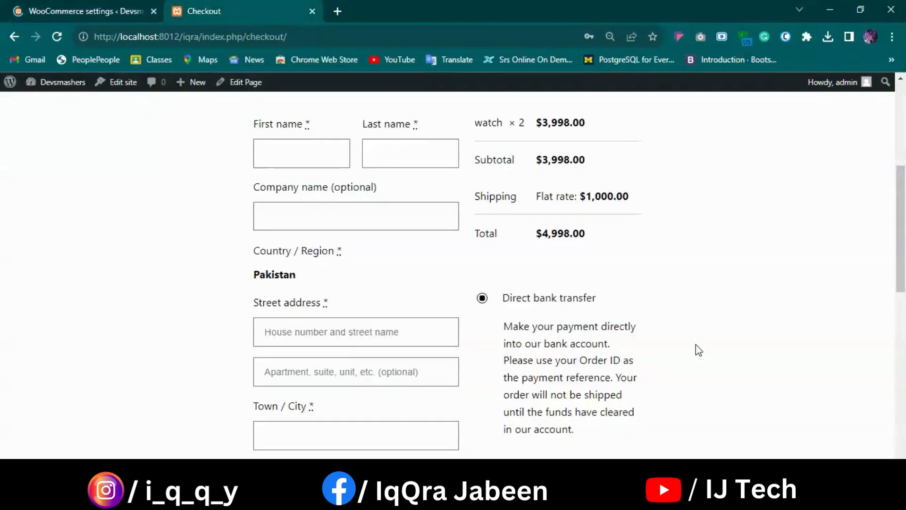
pyautogui.scroll(4, 698, 429)
pyautogui.scroll(-4, 647, 335)
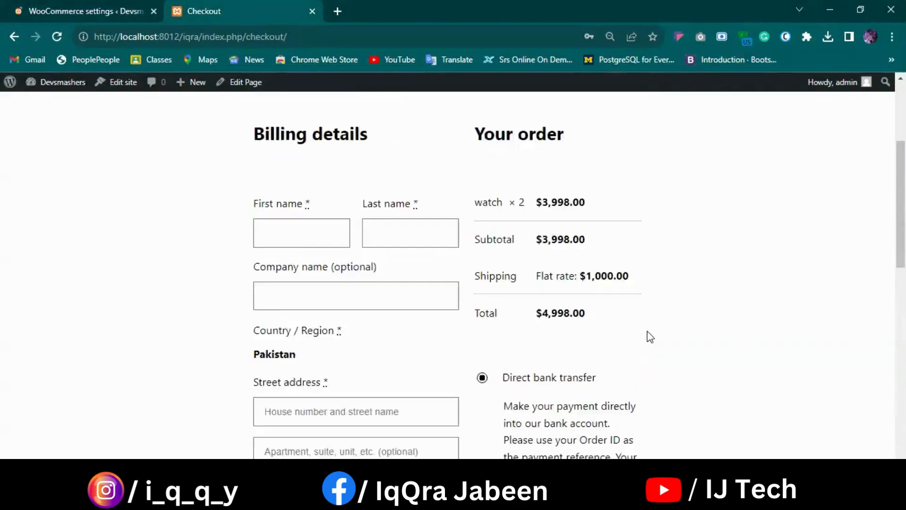
pyautogui.scroll(-5, 382, 307)
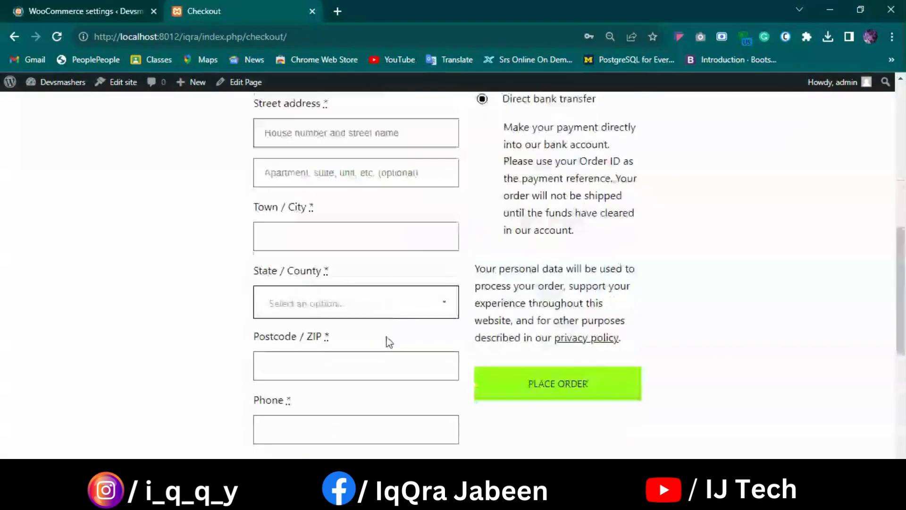
pyautogui.scroll(-6, 383, 342)
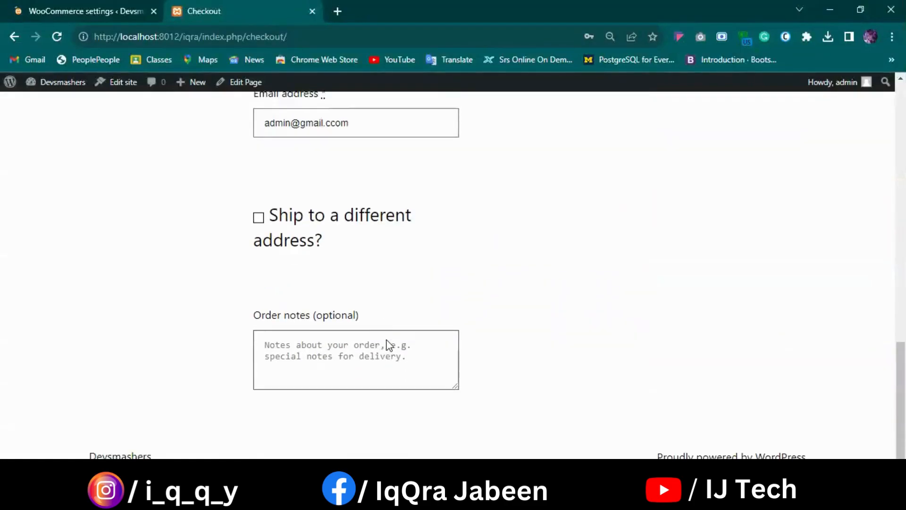
pyautogui.scroll(5, 389, 338)
pyautogui.scroll(7, 557, 281)
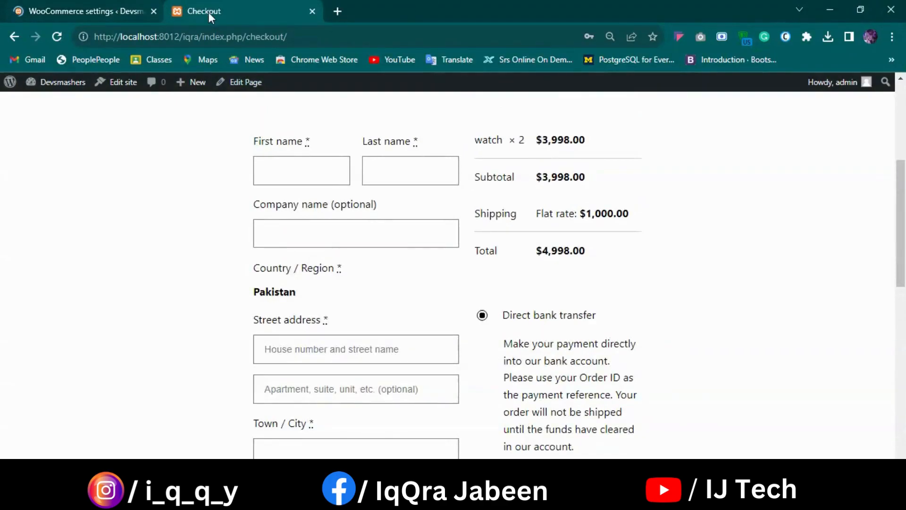
# Return to the WooCommerce payment methods and enable Cash on delivery.
pyautogui.click(101, 12)
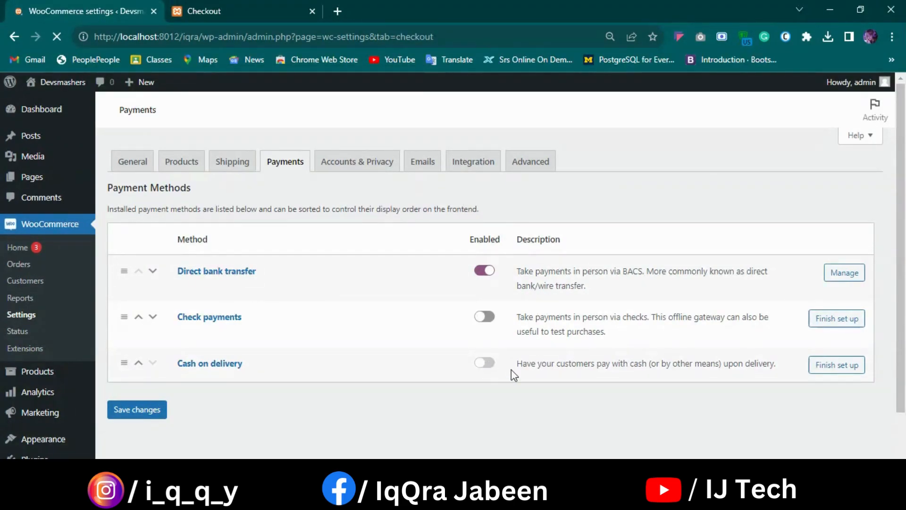
pyautogui.scroll(-2, 498, 373)
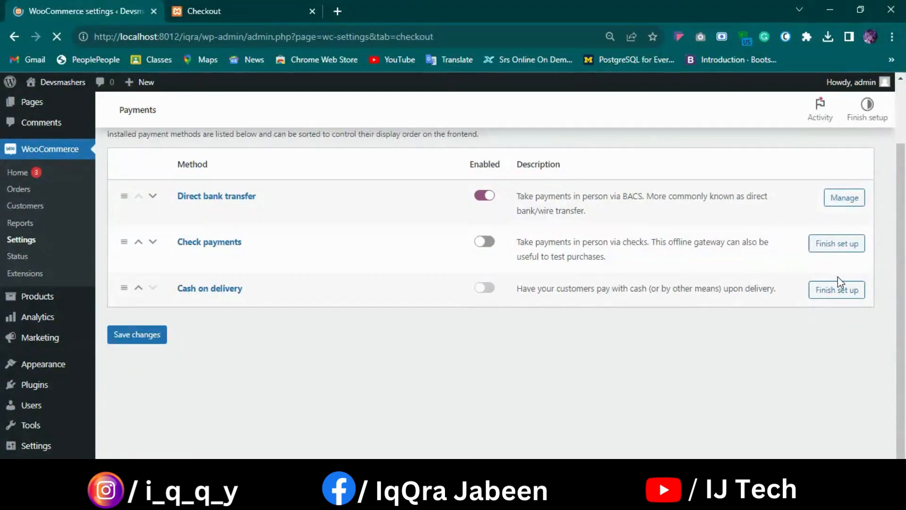
pyautogui.click(489, 290)
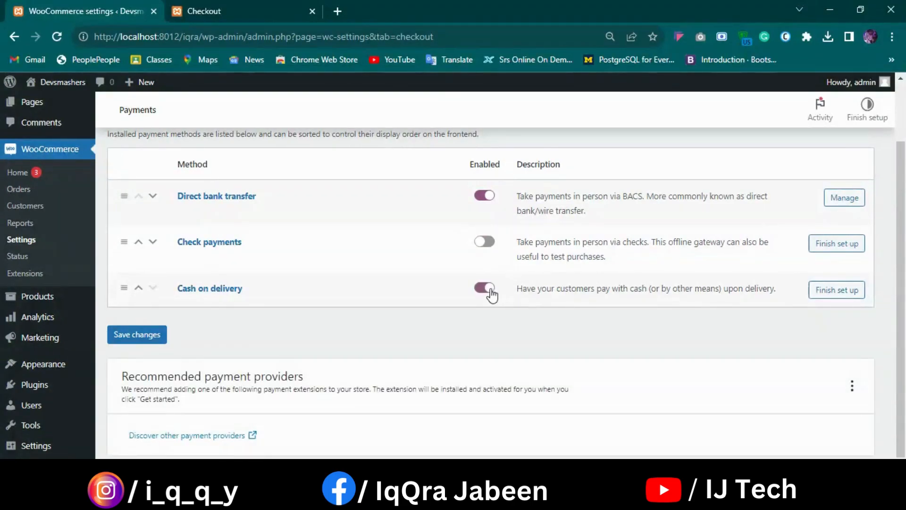
pyautogui.scroll(-1, 509, 305)
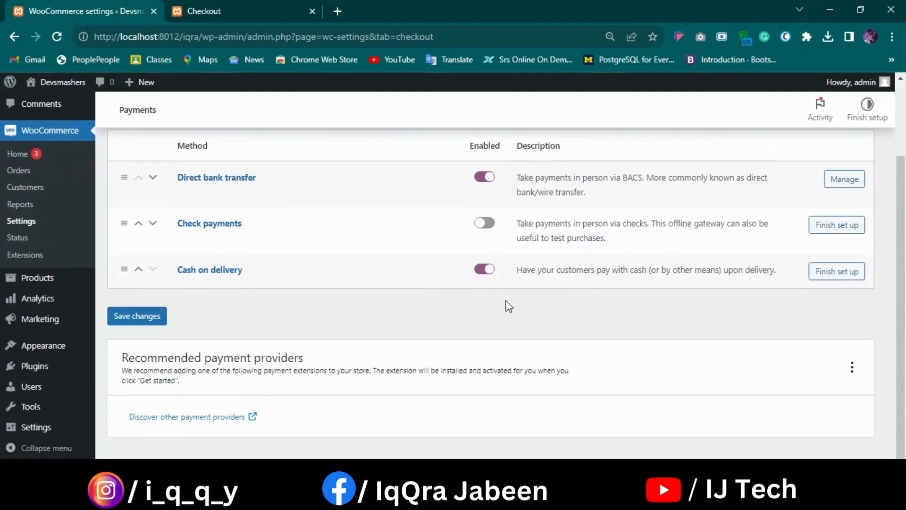
# Open the Cash on delivery setup and review its title, description and instructions.
pyautogui.click(832, 275)
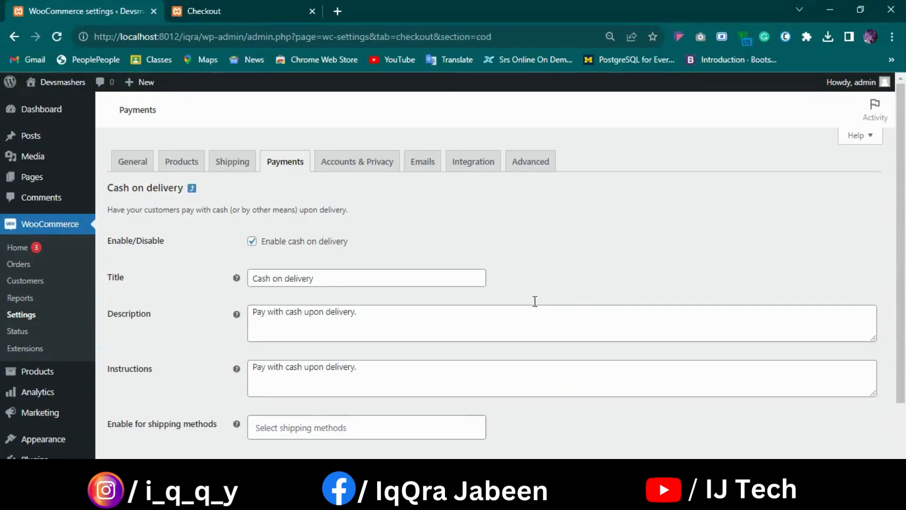
pyautogui.click(335, 312)
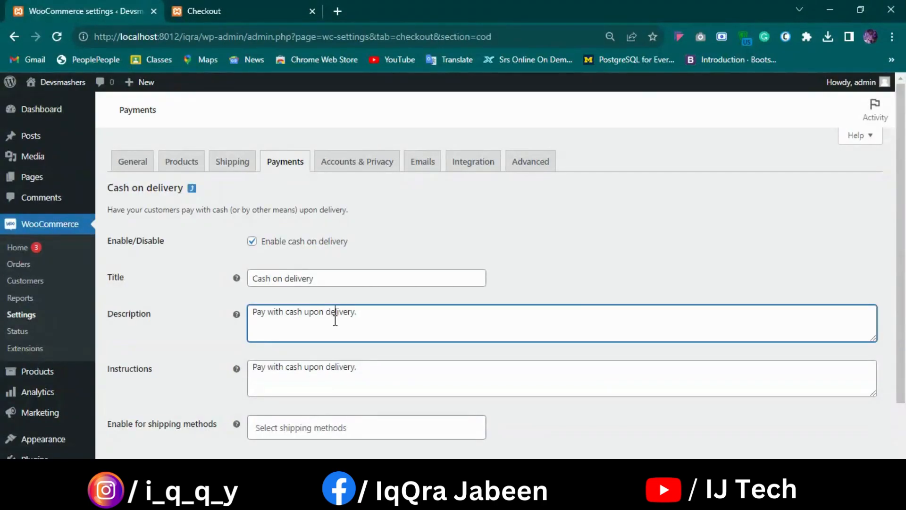
pyautogui.scroll(-2, 336, 318)
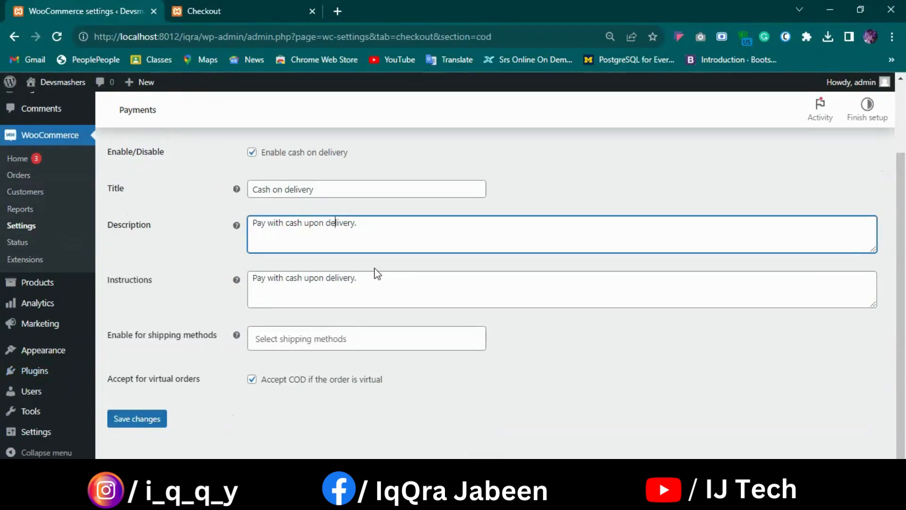
pyautogui.scroll(2, 375, 268)
pyautogui.scroll(-2, 376, 269)
# Browse the shipping methods offered for Cash on delivery, select none, and save the settings.
pyautogui.click(373, 337)
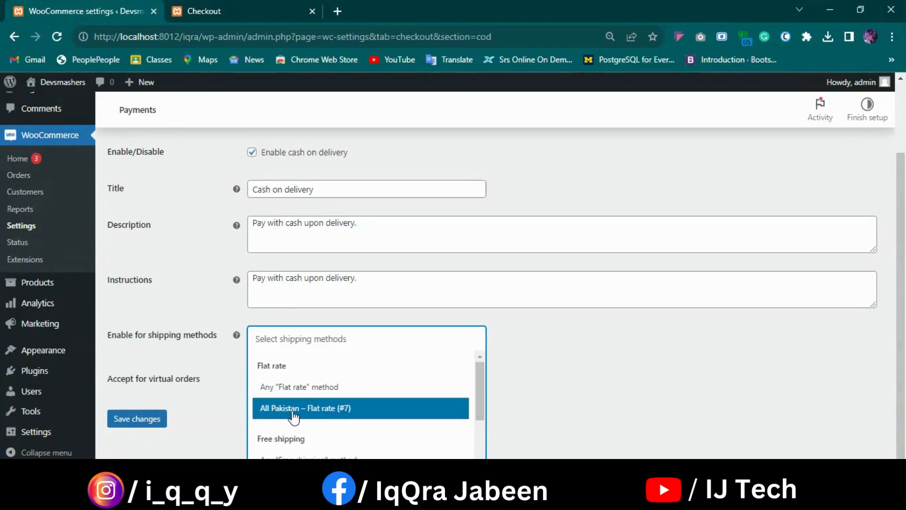
pyautogui.click(565, 395)
pyautogui.click(352, 346)
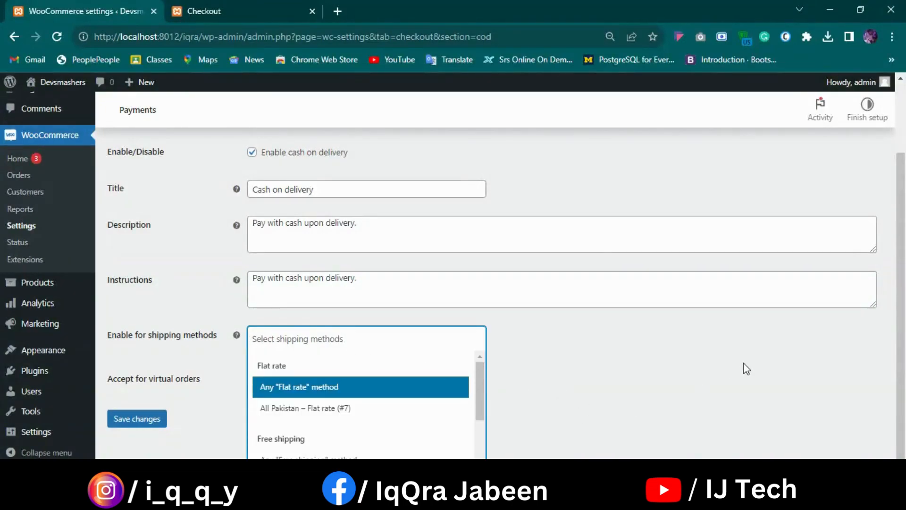
pyautogui.click(148, 423)
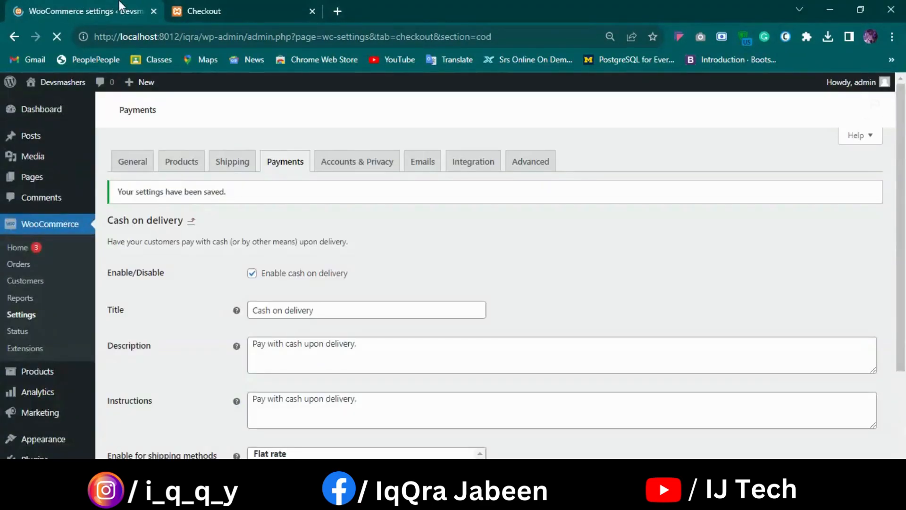
# Reload the checkout page and look for the Cash on delivery payment option.
pyautogui.click(273, 4)
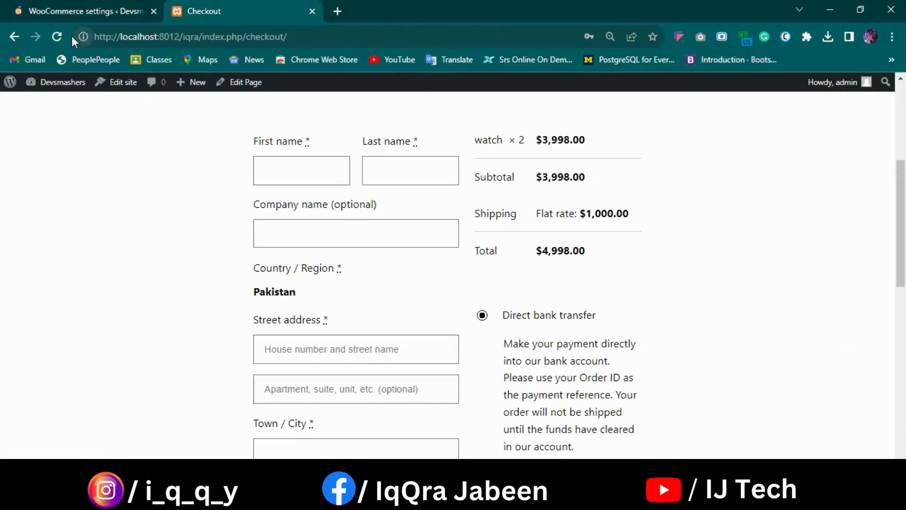
pyautogui.click(59, 36)
pyautogui.scroll(-3, 576, 303)
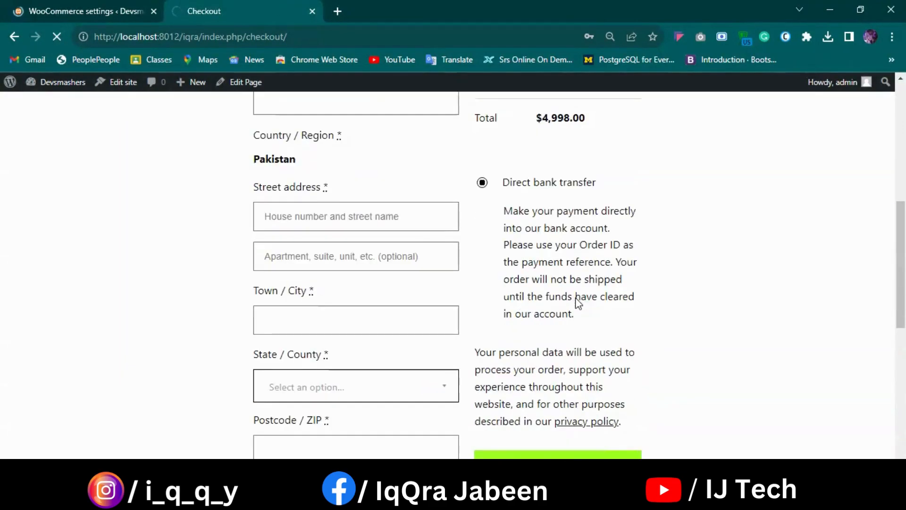
pyautogui.scroll(2, 578, 302)
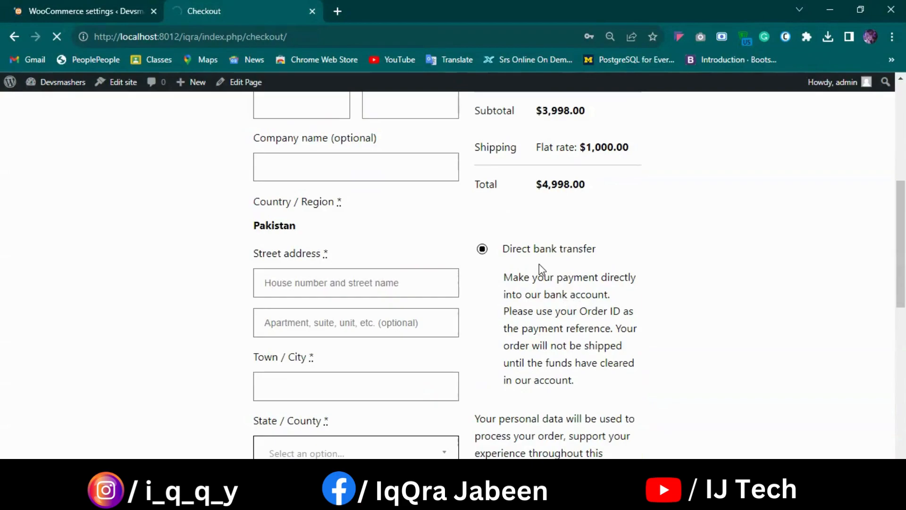
pyautogui.scroll(-2, 585, 358)
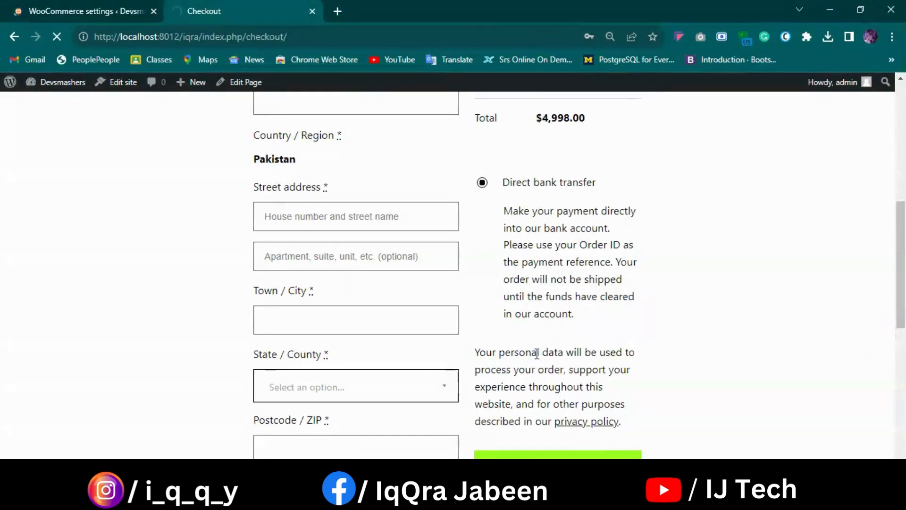
pyautogui.scroll(-4, 550, 354)
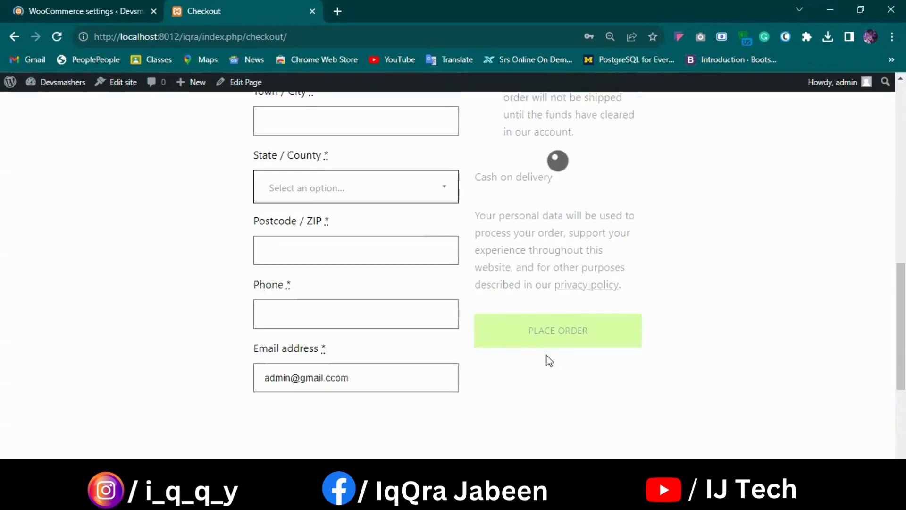
pyautogui.scroll(3, 561, 302)
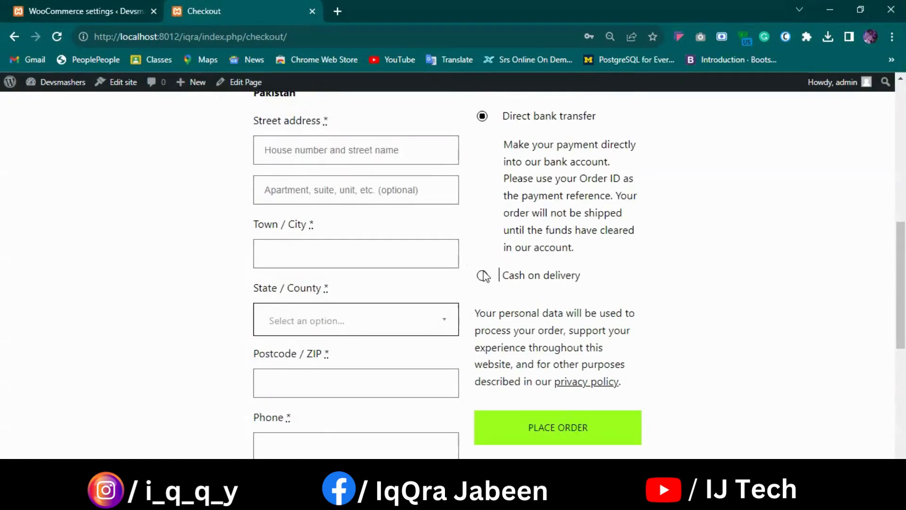
# Compare the two payment options on the checkout page by switching between them, ending with Cash on delivery selected.
pyautogui.click(481, 275)
pyautogui.scroll(2, 559, 288)
pyautogui.scroll(1, 558, 294)
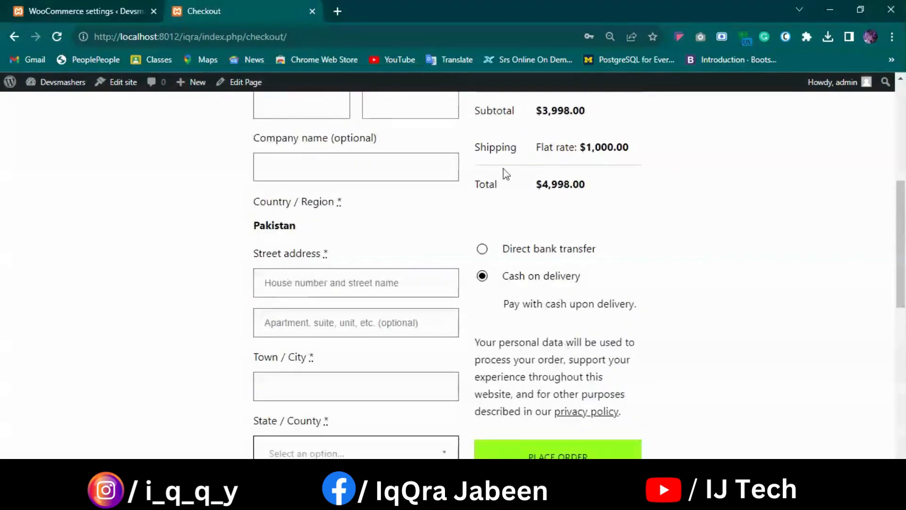
pyautogui.click(483, 250)
pyautogui.scroll(-3, 536, 415)
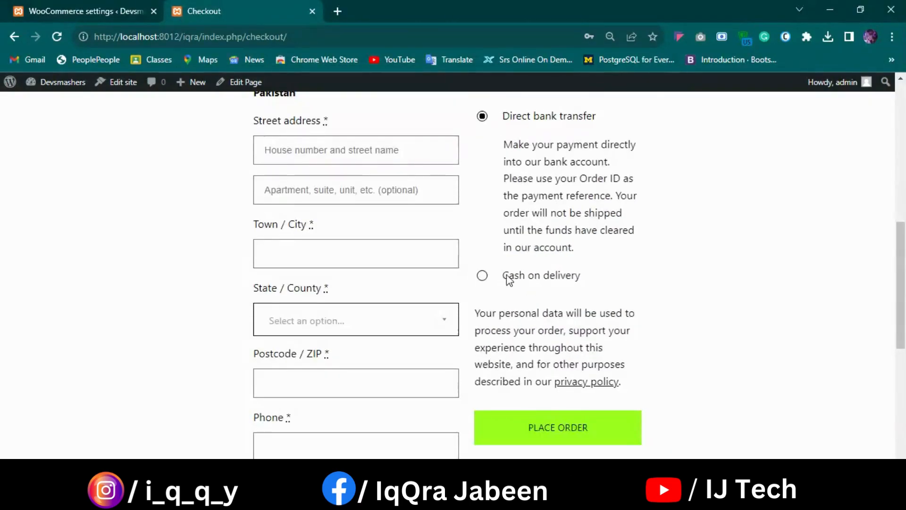
pyautogui.click(482, 276)
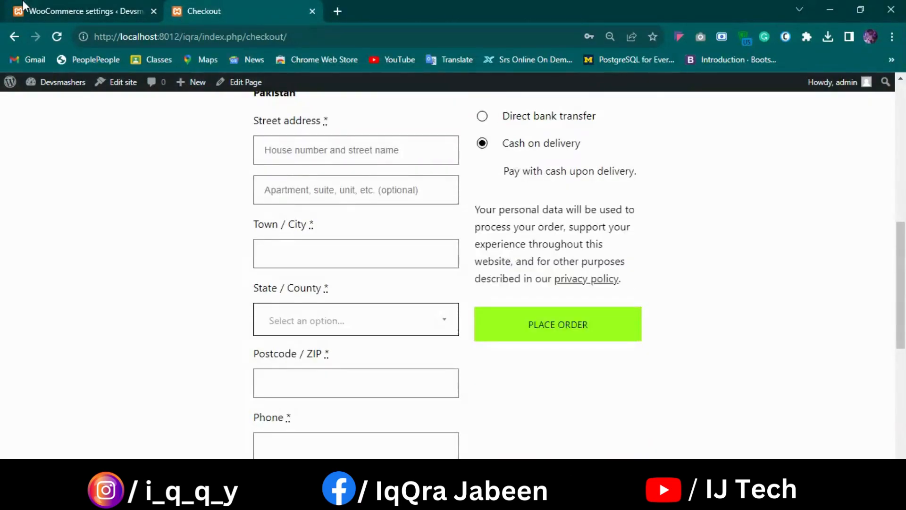
# Return to the WooCommerce settings and view the store address and selling locations in the general settings.
pyautogui.click(48, 11)
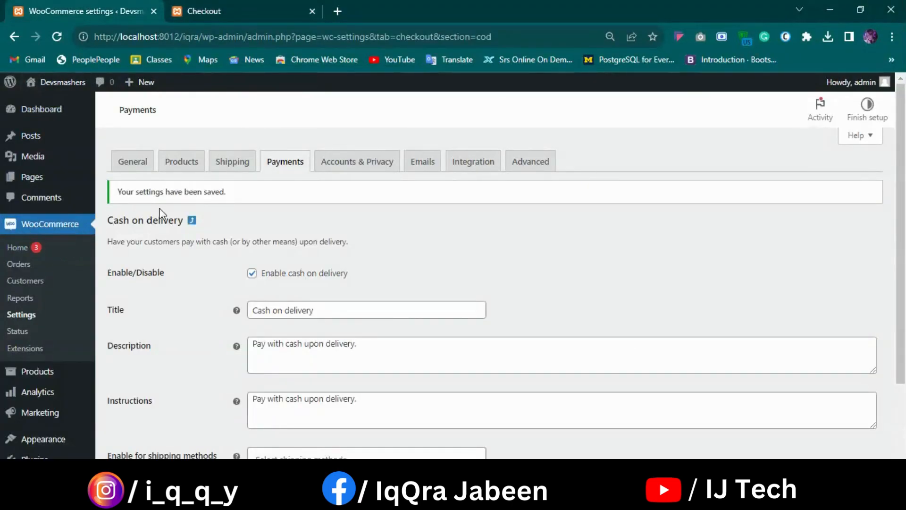
pyautogui.click(15, 37)
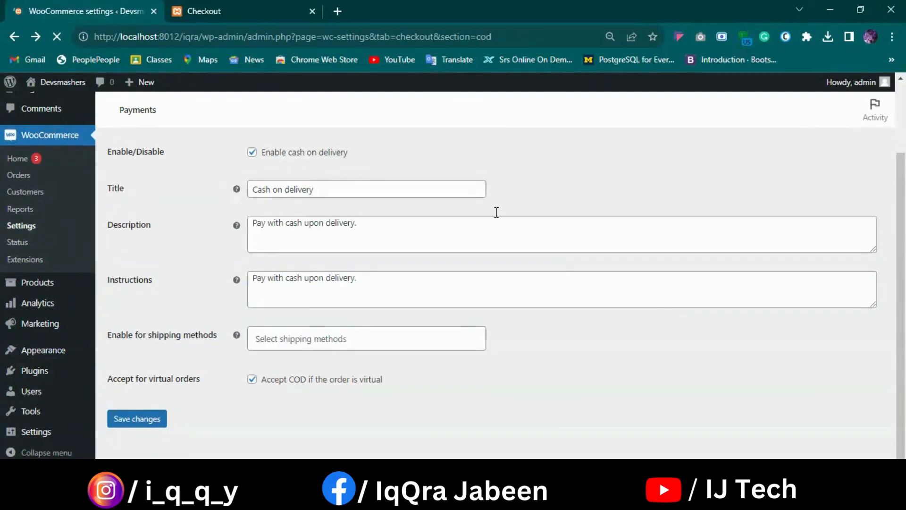
pyautogui.scroll(2, 230, 301)
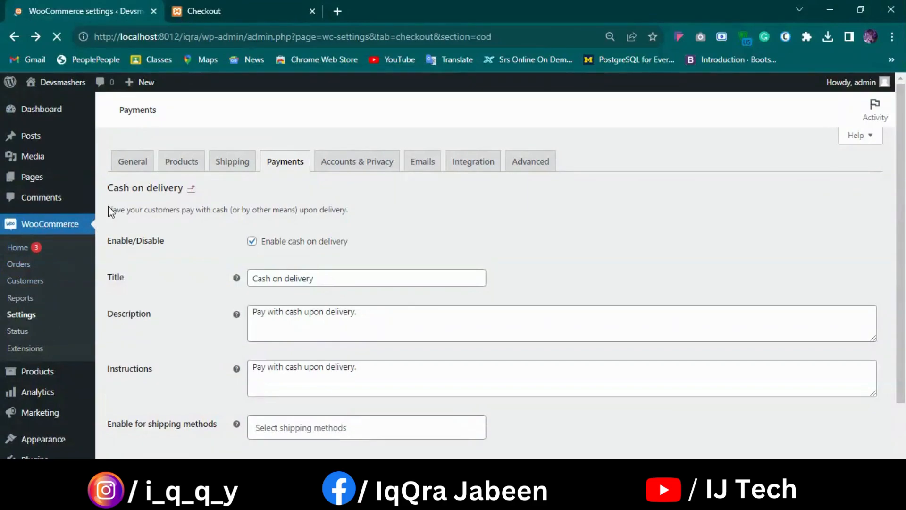
pyautogui.click(137, 168)
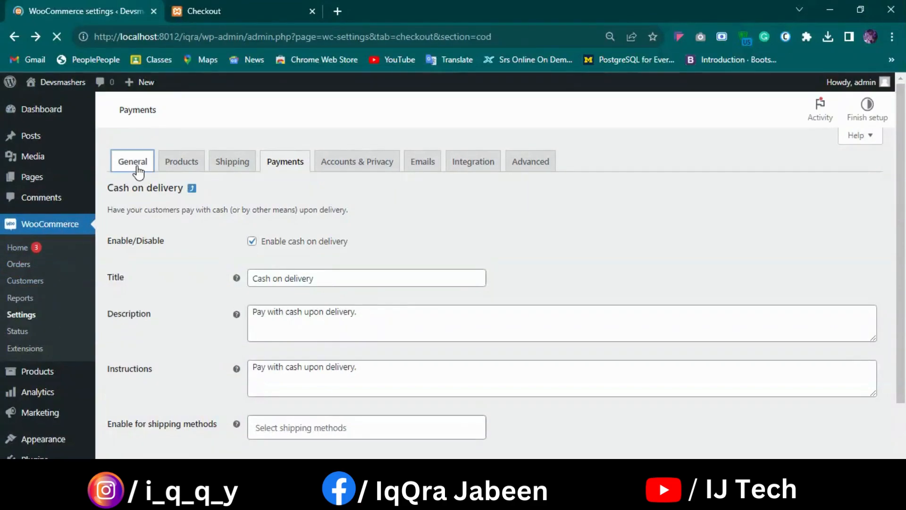
pyautogui.scroll(-2, 38, 377)
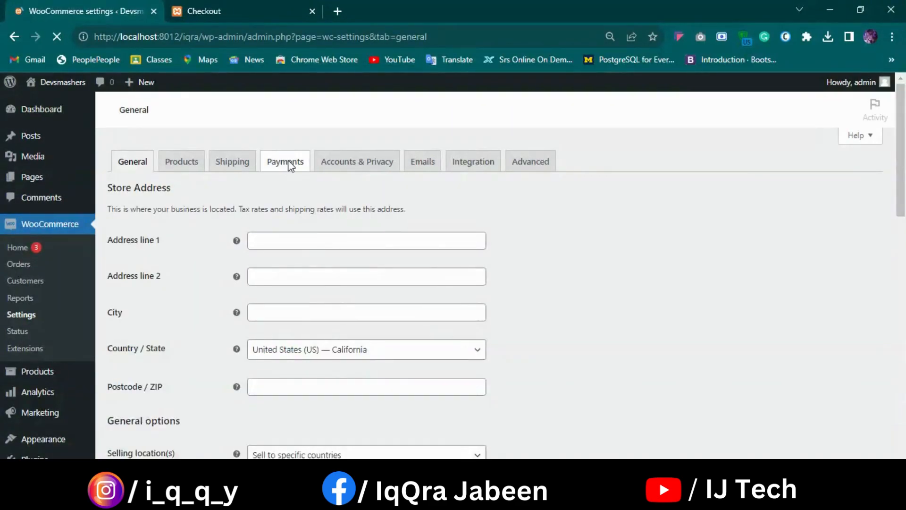
pyautogui.scroll(-3, 299, 242)
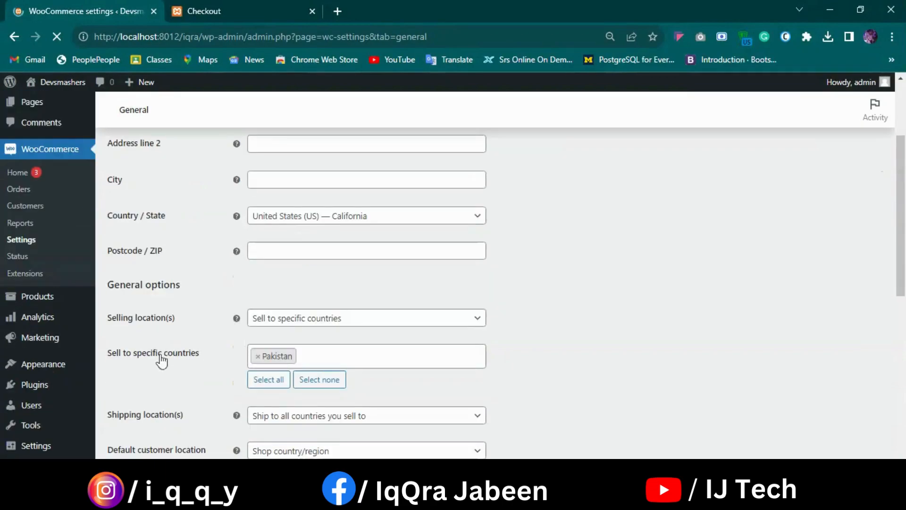